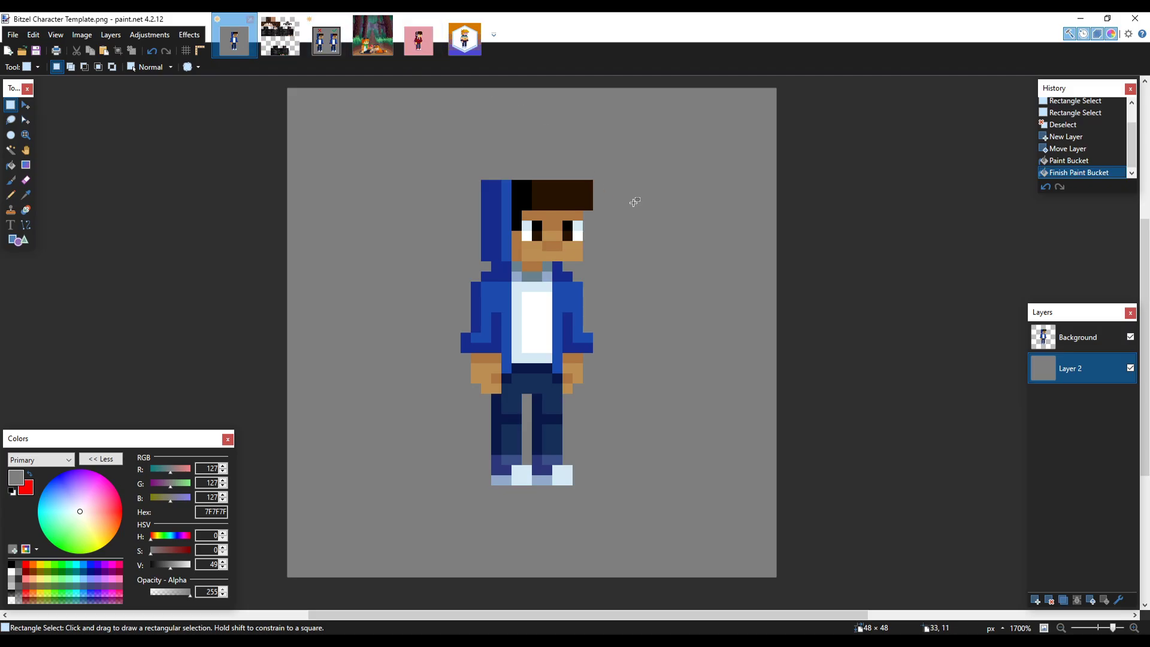
scroll(584, 241, up, 2)
scroll(579, 249, down, 6)
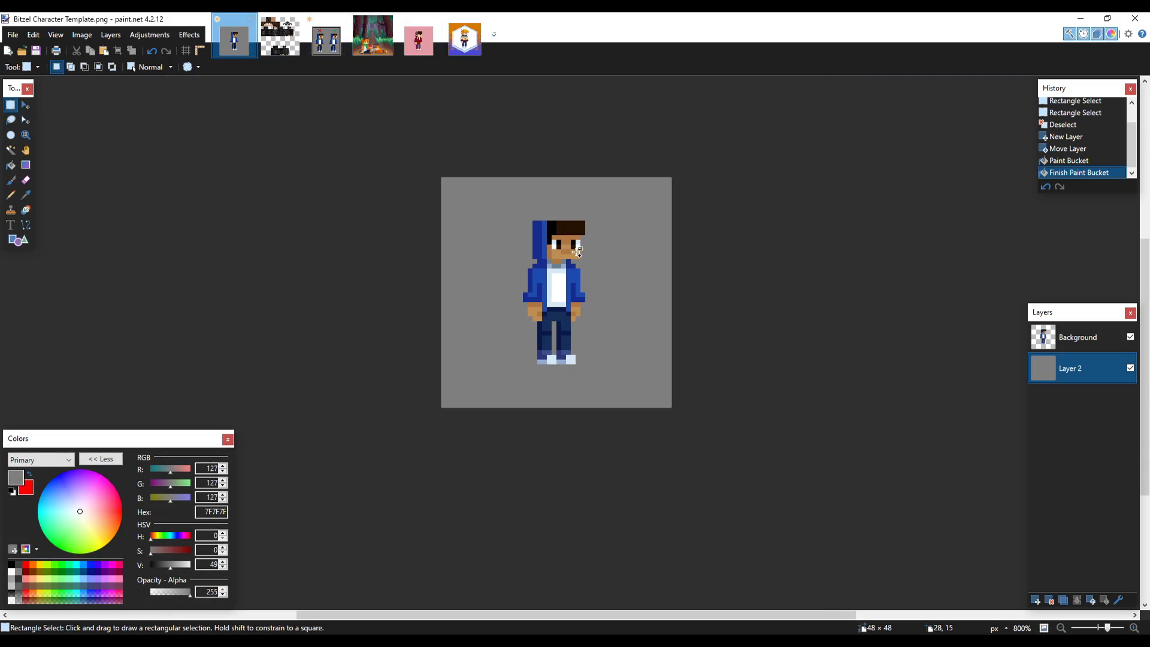
scroll(576, 248, up, 7)
click(280, 38)
scroll(598, 265, up, 3)
scroll(597, 266, down, 3)
scroll(597, 265, up, 6)
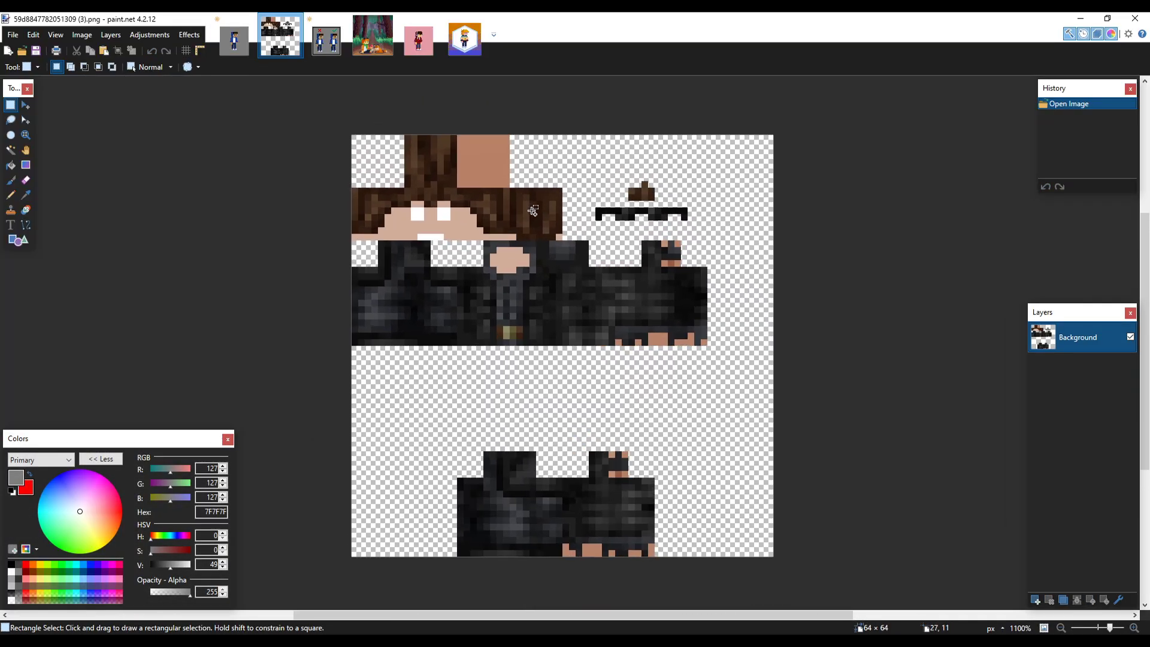
scroll(532, 257, up, 1)
scroll(532, 256, down, 6)
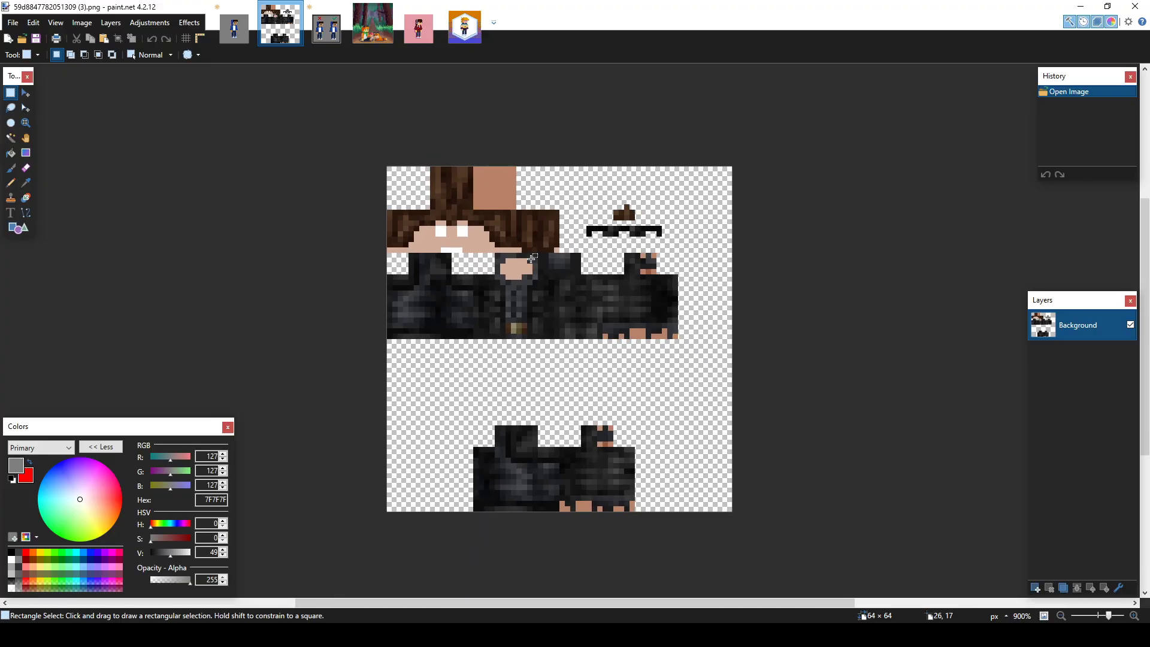
- Sample the light skin tone from the face of the skin texture with the Color Picker
key(k)
scroll(532, 256, up, 10)
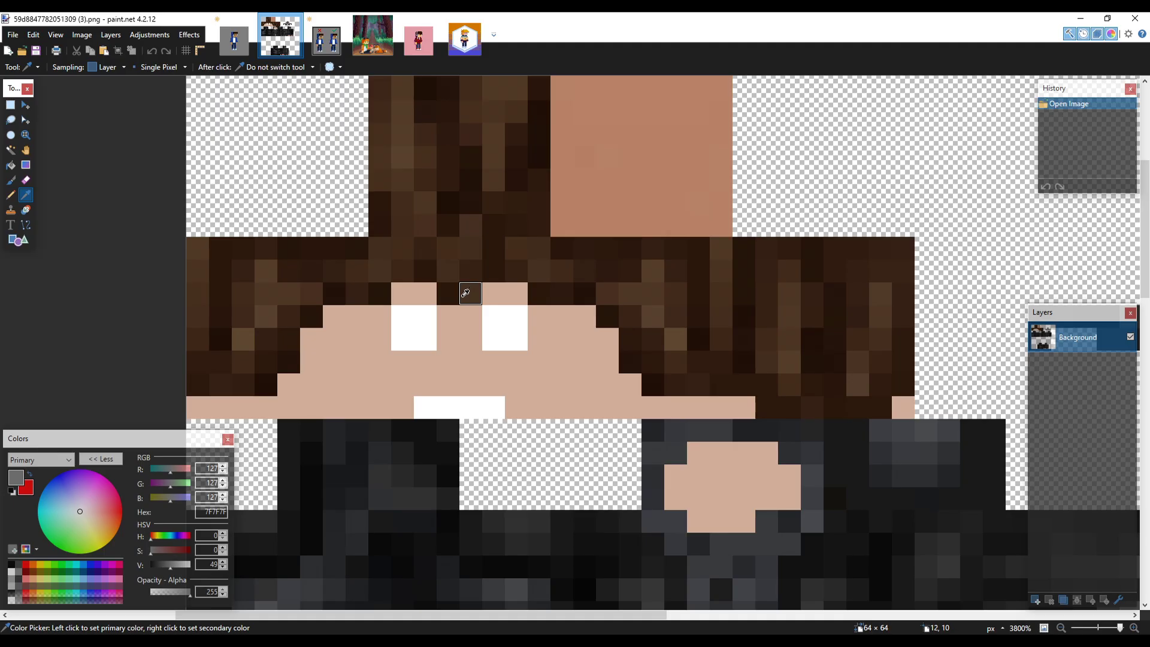
scroll(470, 293, down, 7)
scroll(470, 276, up, 7)
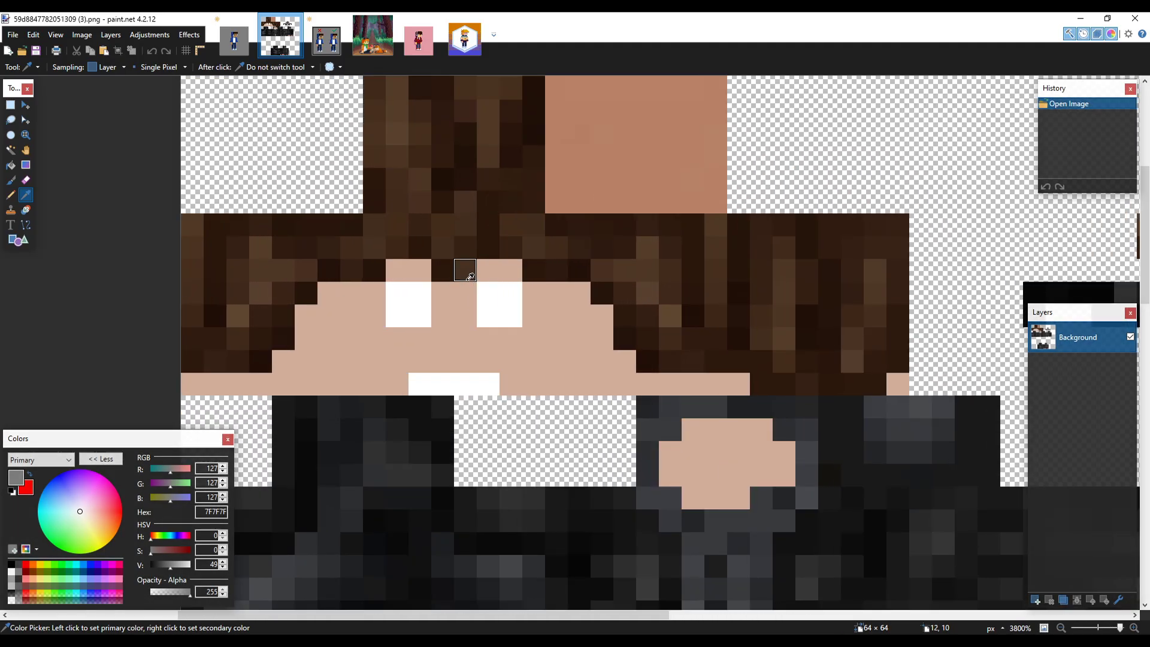
scroll(437, 225, up, 1)
scroll(411, 303, down, 6)
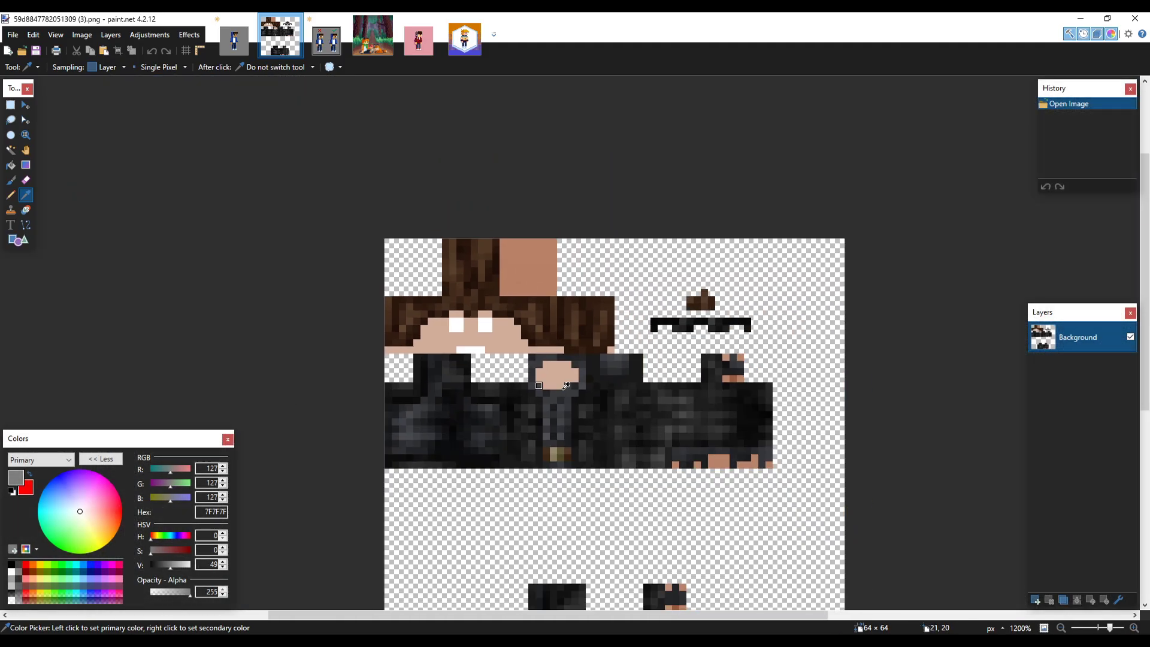
scroll(578, 392, down, 3)
scroll(562, 386, up, 3)
scroll(479, 326, up, 7)
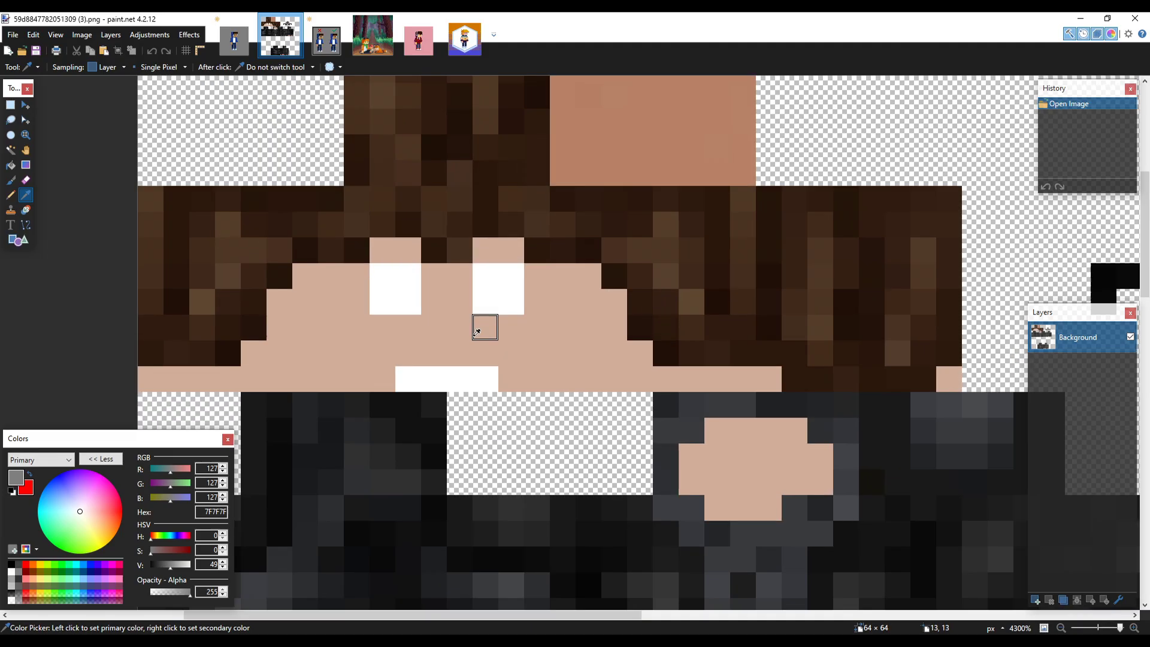
click(422, 290)
- On the character template, pencil a swatch pixel of the sampled skin tone beside the head and recolour part of the lower face
click(239, 44)
key(p)
scroll(676, 346, up, 1)
scroll(521, 344, up, 3)
click(702, 413)
scroll(707, 395, up, 3)
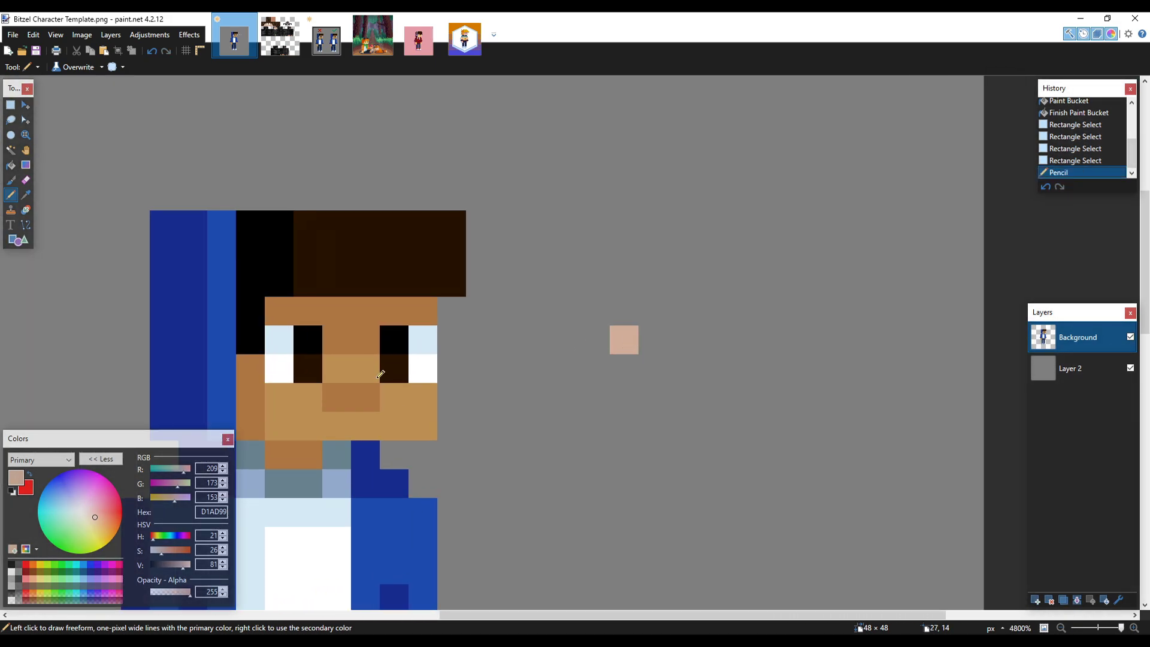
mouse_move(376, 370)
mouse_down()
mouse_move(333, 368)
mouse_move(406, 400)
mouse_move(393, 419)
mouse_move(421, 399)
mouse_move(412, 420)
mouse_up()
key(ctrl+z)
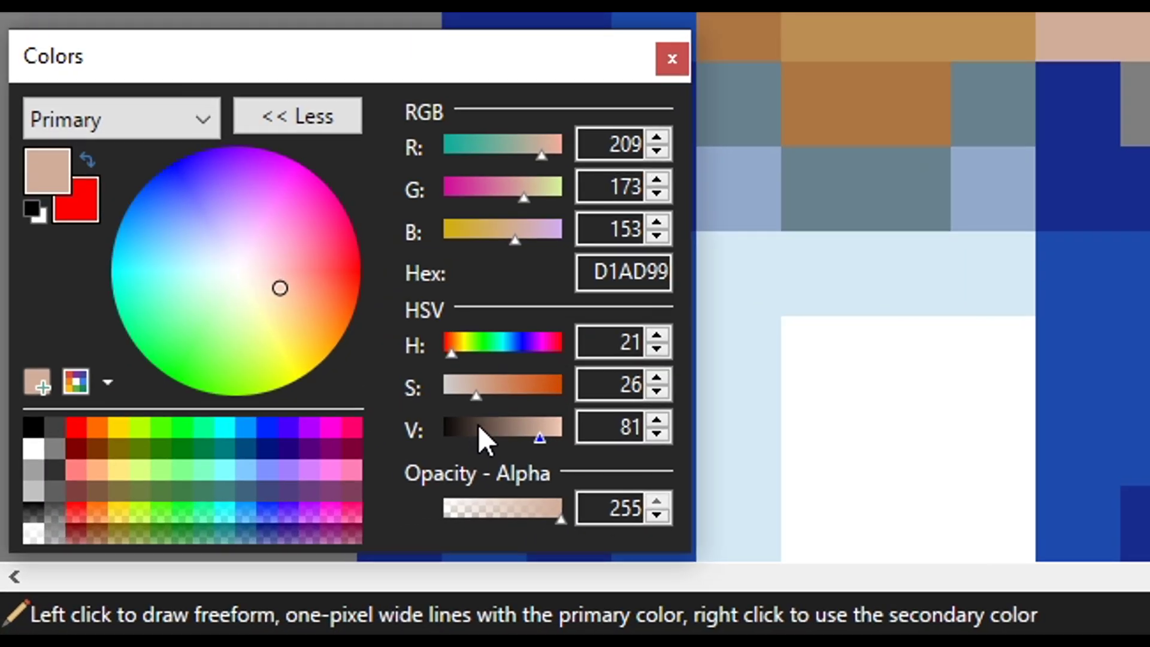
- Try darkening the skin tone to value 62, and restore the original tone by resampling the swatch pixel
drag(541, 435, 516, 436)
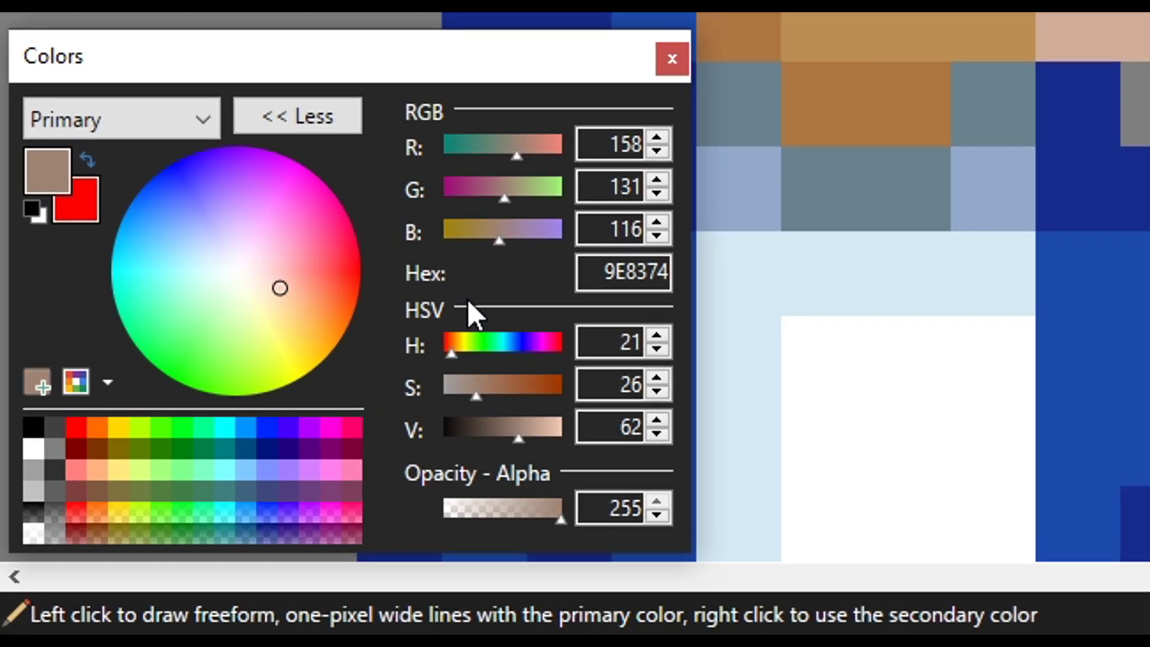
key(k)
click(629, 339)
key(p)
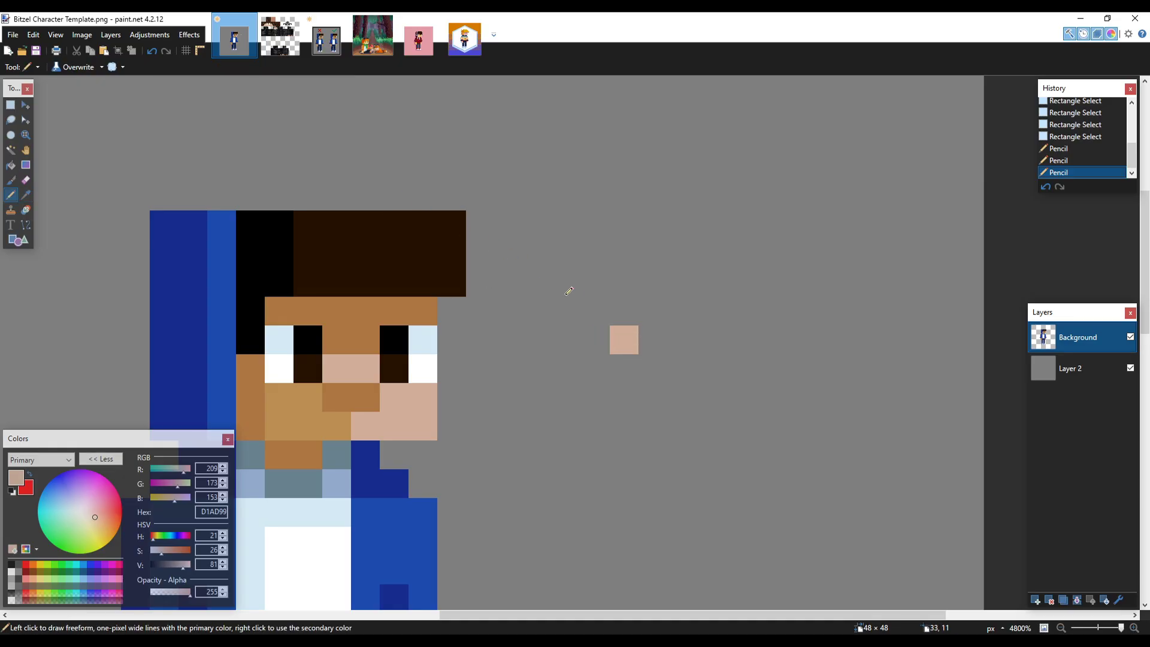
- Open the shading comparison image and outline the checkmarked figure and the crossed-out figure in turn with Rectangle Select
ctrl+scroll(599, 306, down, 3)
ctrl+scroll(629, 335, up, 3)
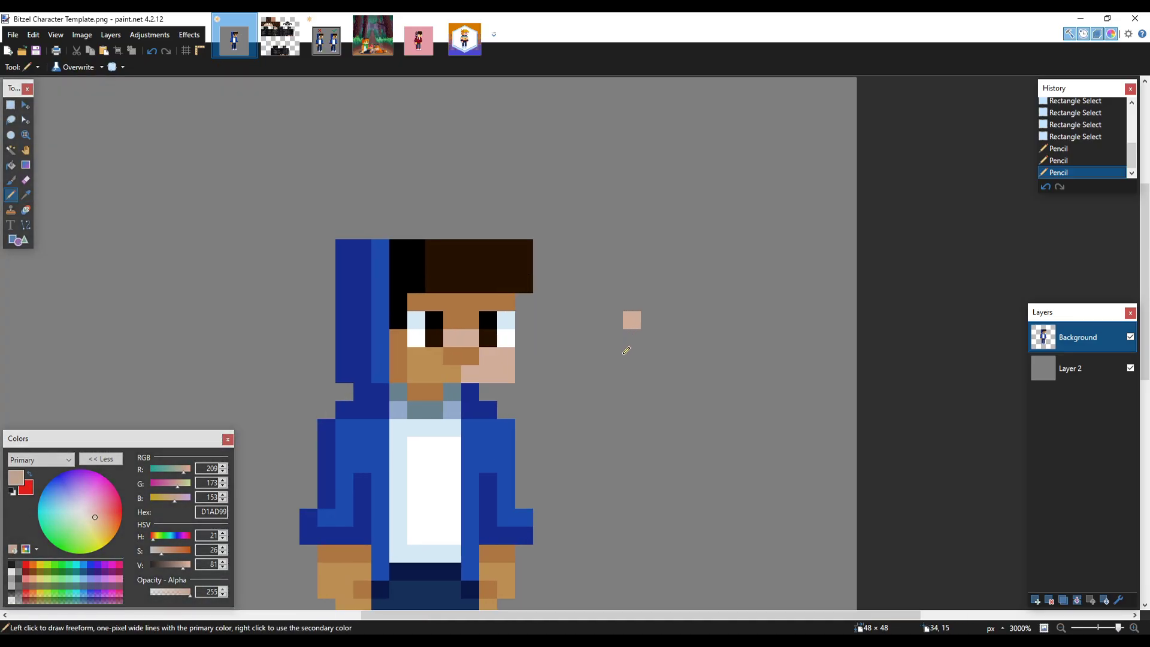
ctrl+scroll(617, 345, up, 1)
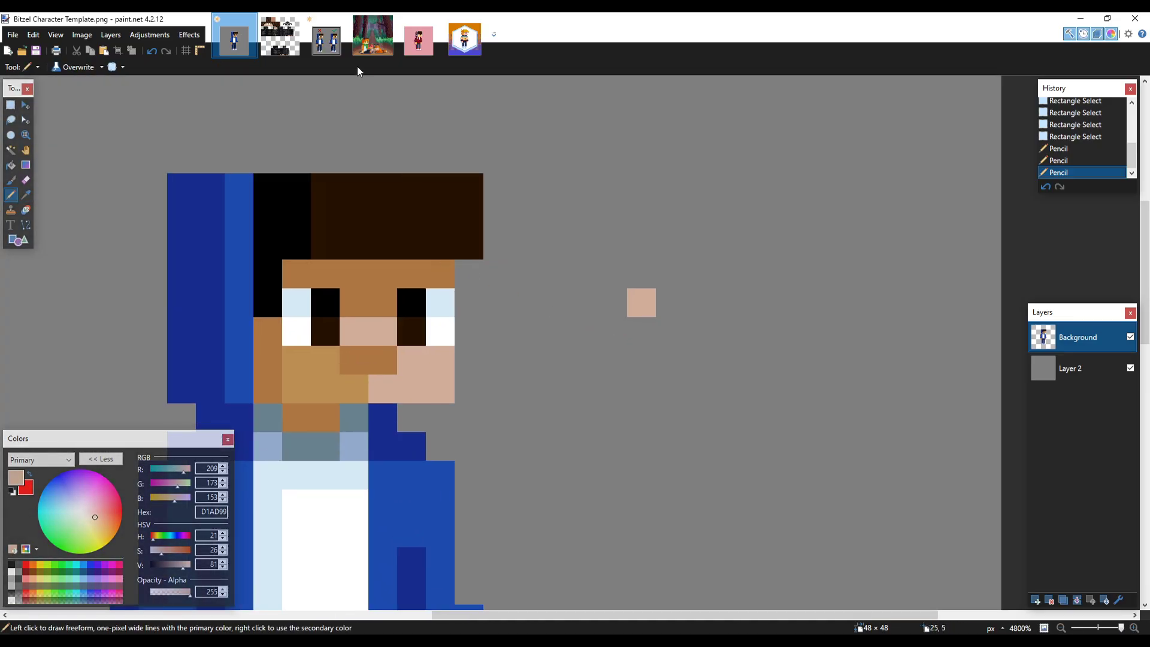
click(326, 37)
ctrl+scroll(646, 351, down, 1)
ctrl+scroll(715, 462, up, 3)
key(s)
drag(740, 111, 564, 570)
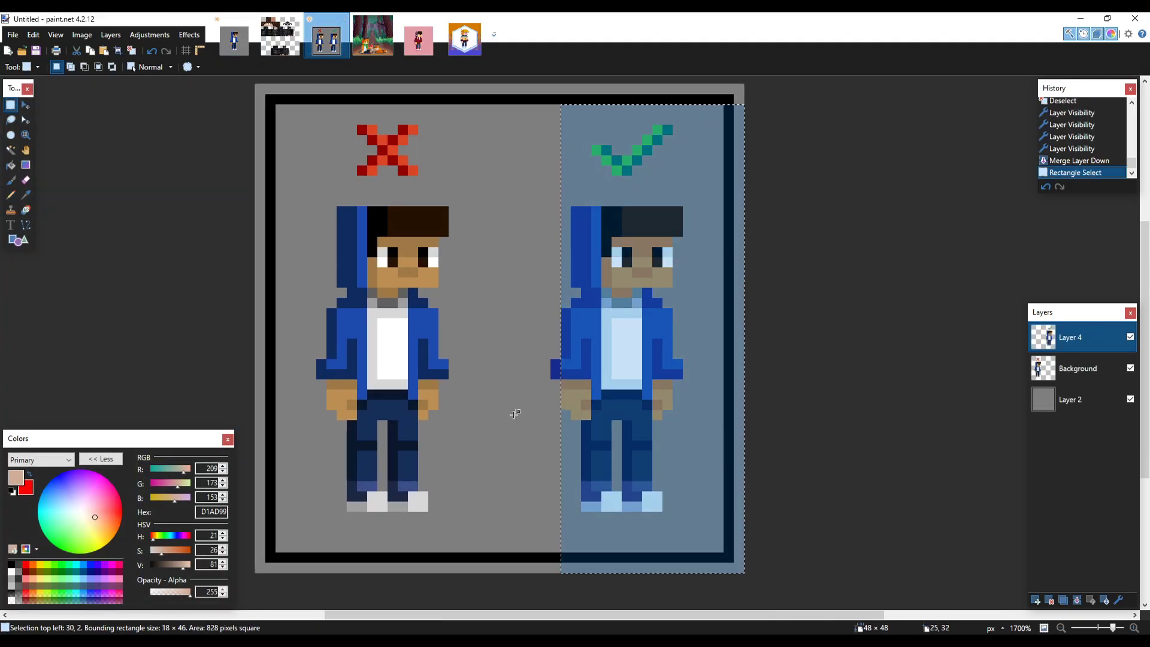
click(527, 413)
drag(496, 109, 269, 566)
click(389, 236)
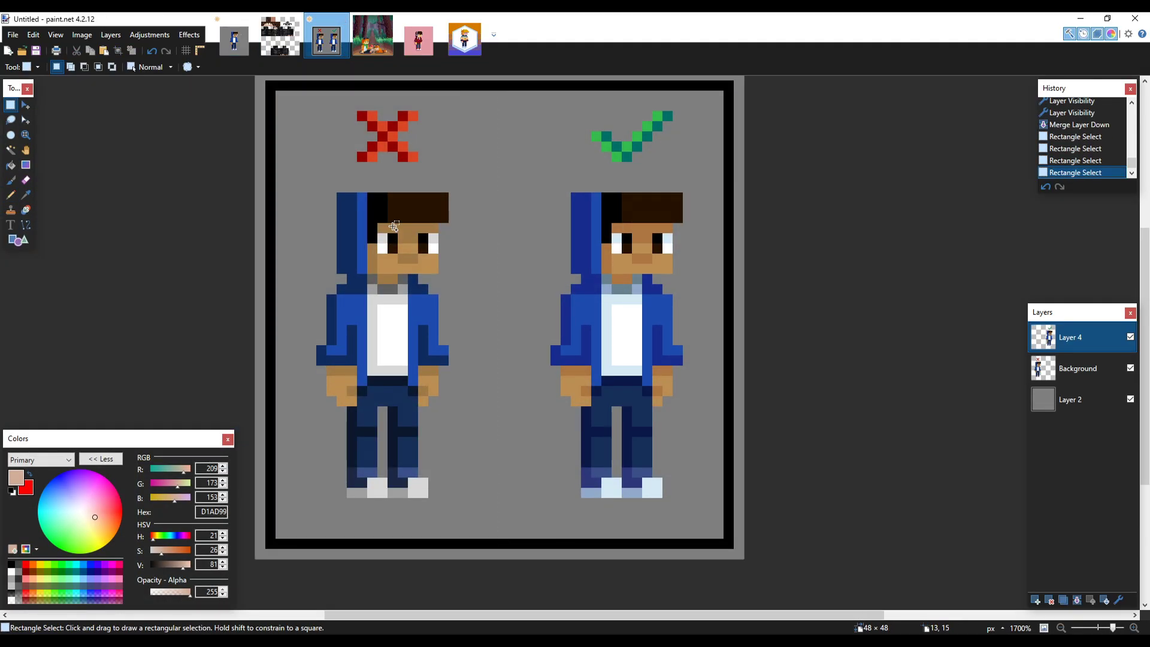
ctrl+scroll(394, 226, up, 5)
key(k)
click(430, 278)
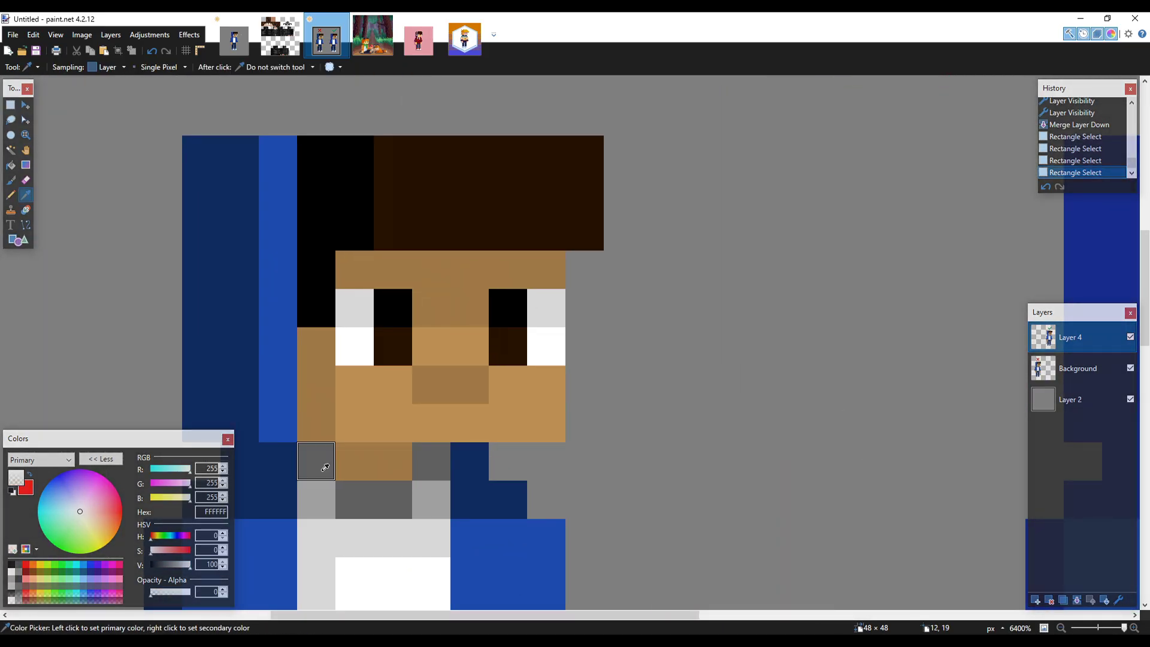
drag(190, 565, 172, 564)
- Sample the crossed-out figure's face on the Background layer, darken it to value 59, and test a pixel between the eyes before undoing it
click(1072, 370)
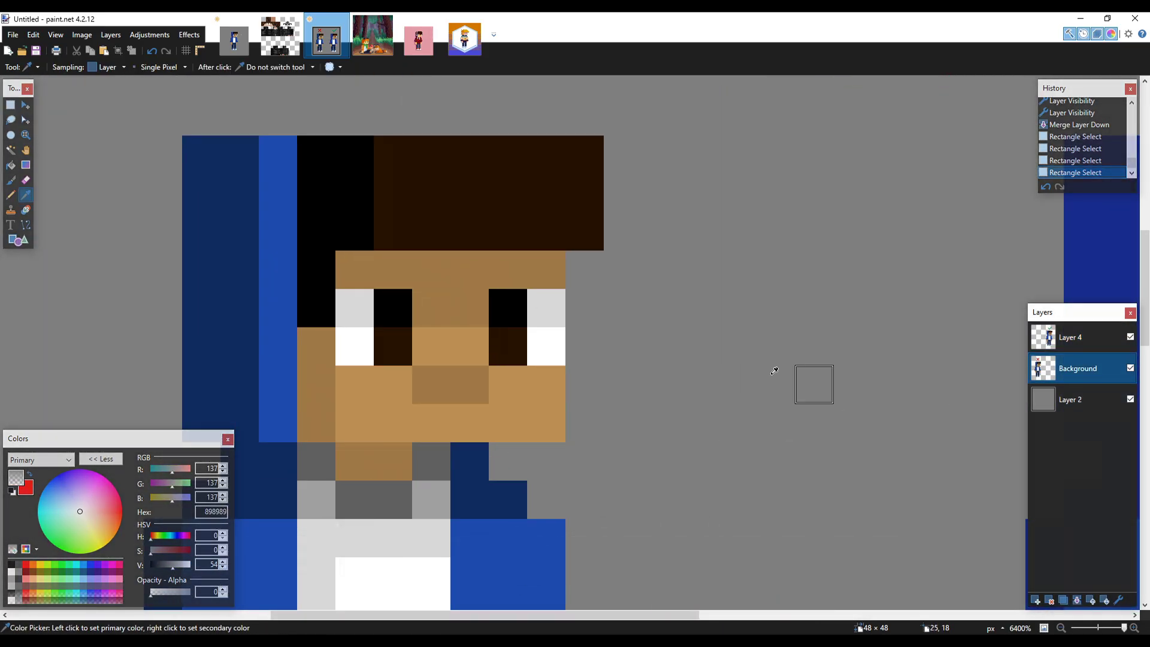
click(432, 344)
drag(182, 563, 173, 564)
key(p)
click(430, 317)
key(ctrl+z)
- Compare the skin and clothing shadows of the crossed-out figure with those of the checkmarked figure
ctrl+scroll(453, 301, down, 4)
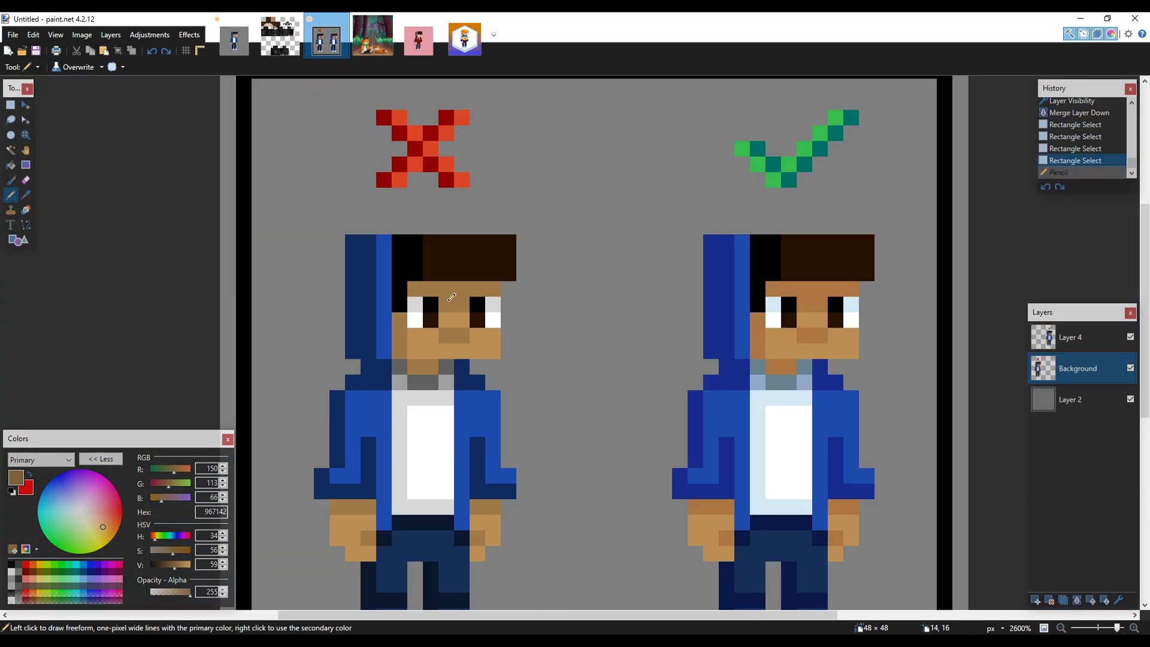
ctrl+scroll(452, 297, down, 4)
ctrl+scroll(455, 311, up, 5)
ctrl+scroll(459, 333, down, 4)
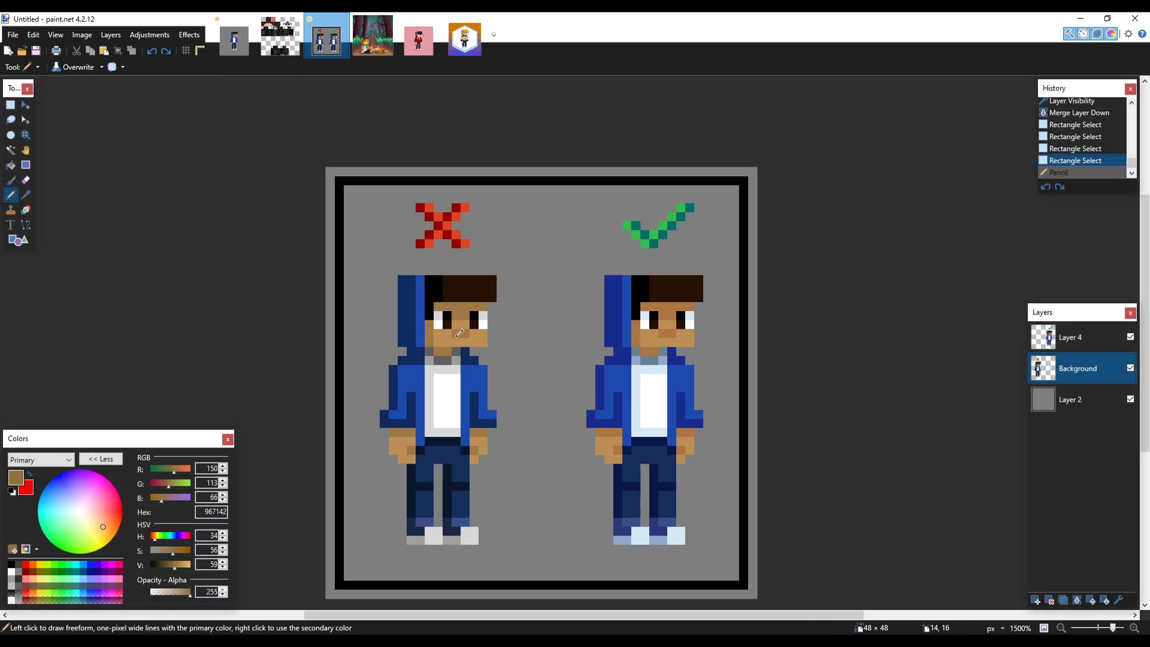
ctrl+scroll(459, 333, up, 3)
ctrl+scroll(479, 342, down, 2)
ctrl+scroll(496, 307, up, 1)
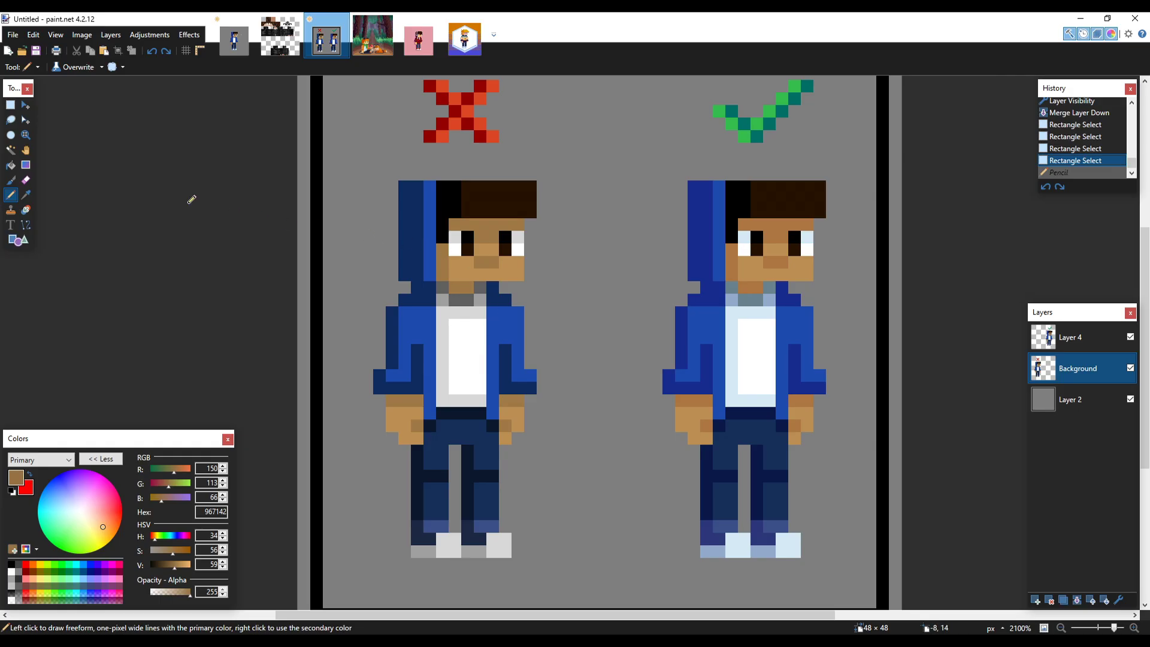
click(10, 105)
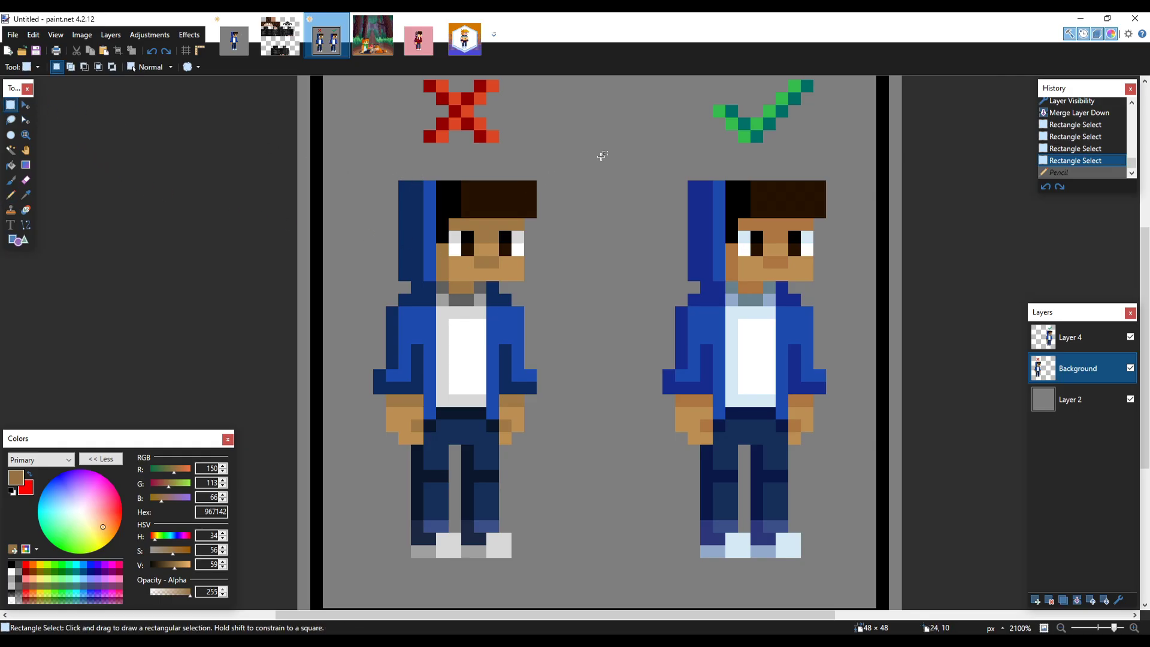
ctrl+scroll(244, 260, down, 3)
ctrl+scroll(359, 263, up, 3)
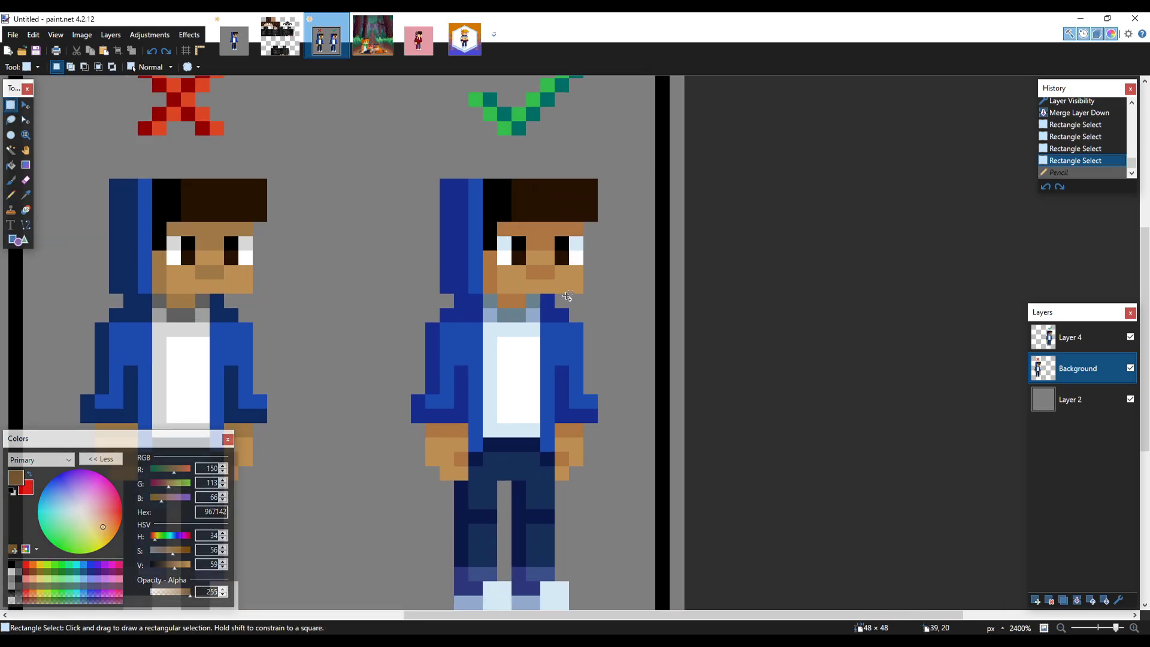
ctrl+scroll(556, 273, down, 1)
ctrl+scroll(554, 281, up, 1)
- Activate Layer 4 and sample the lighter blue of the checkmarked figure's hood
key(k)
ctrl+scroll(494, 263, up, 2)
scroll(494, 252, up, 2)
ctrl+scroll(494, 342, up, 4)
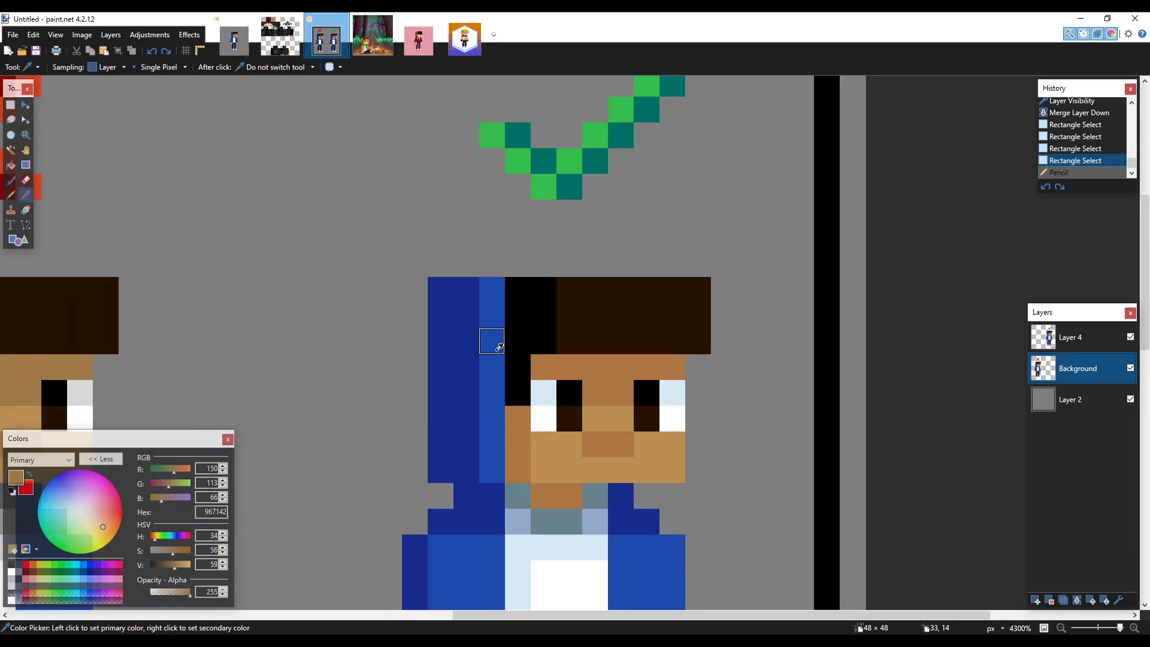
key(alt+Page_Up)
click(495, 345)
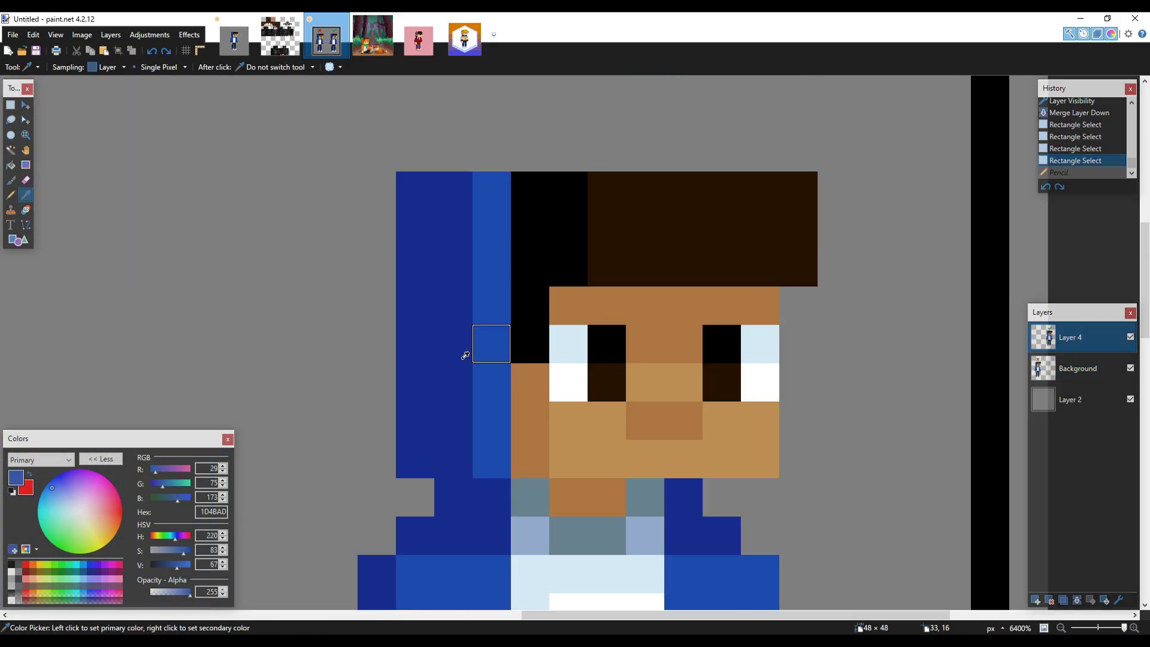
ctrl+scroll(424, 334, down, 1)
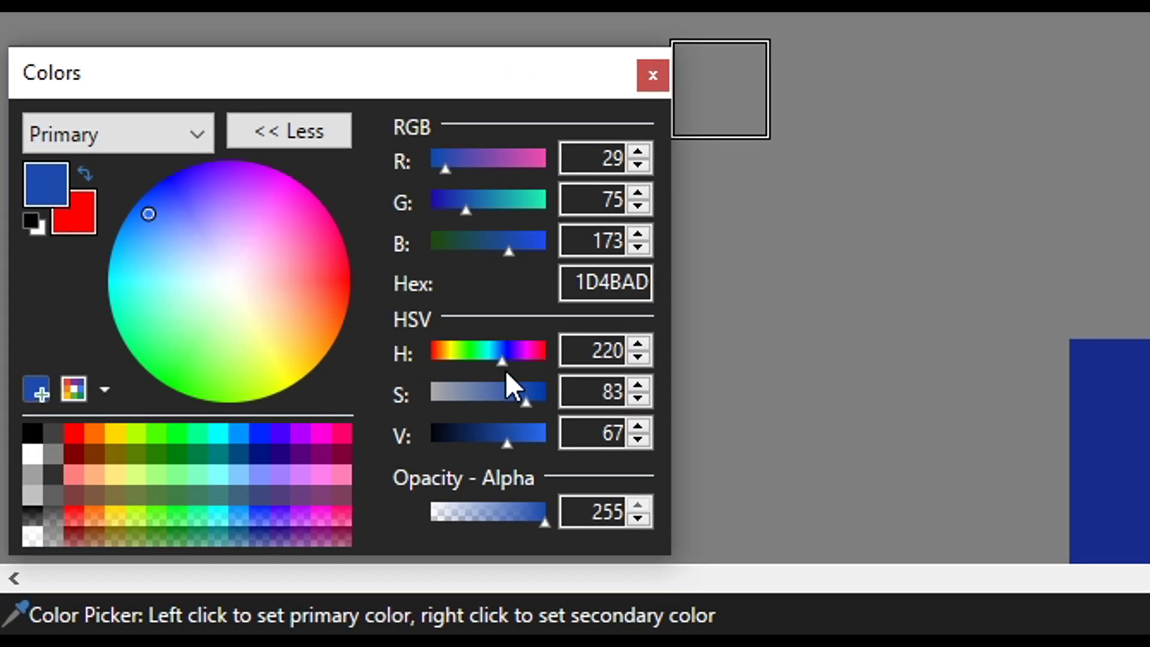
- Shift the sampled blue to a shadow shade with hue 230, saturation 90 and value 60
drag(501, 358, 507, 353)
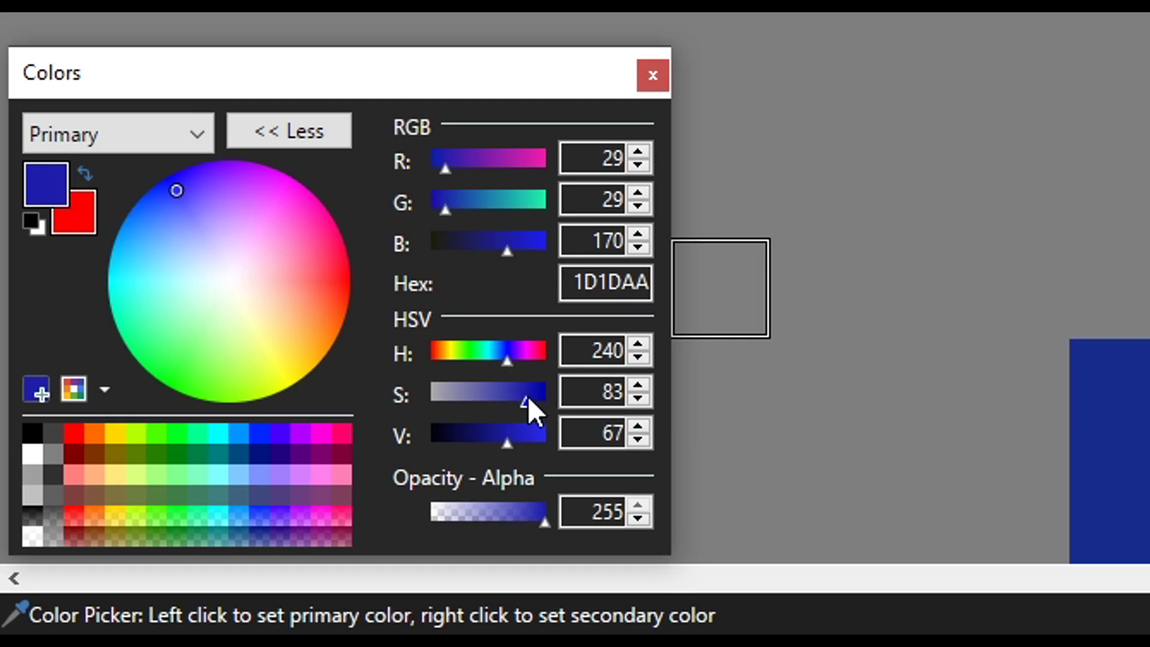
drag(527, 399, 533, 399)
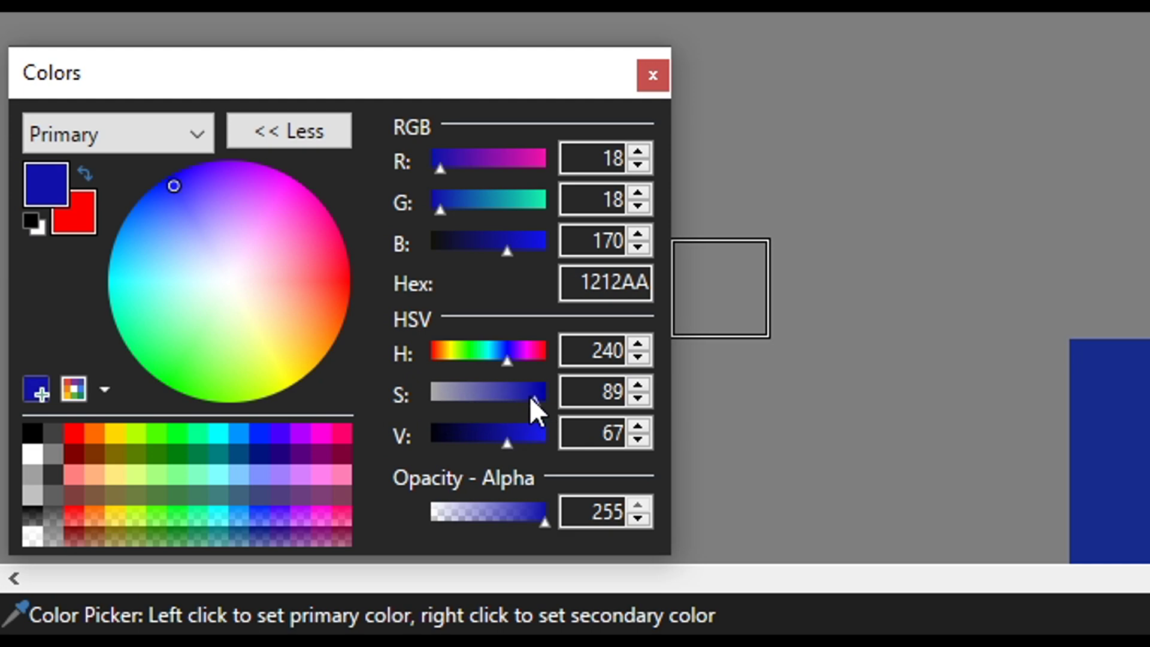
drag(502, 437, 488, 443)
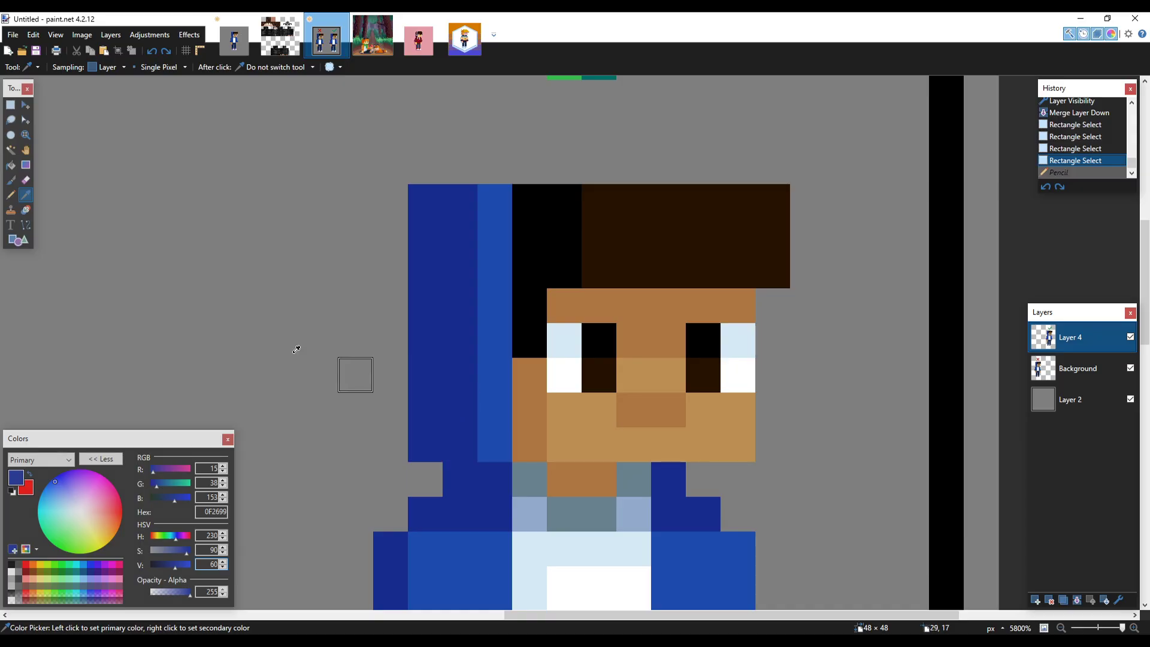
- Repaint the dark strip of the checkmarked figure's hood with the new shadow blue using the Pencil
key(p)
click(501, 333)
key(ctrl+z)
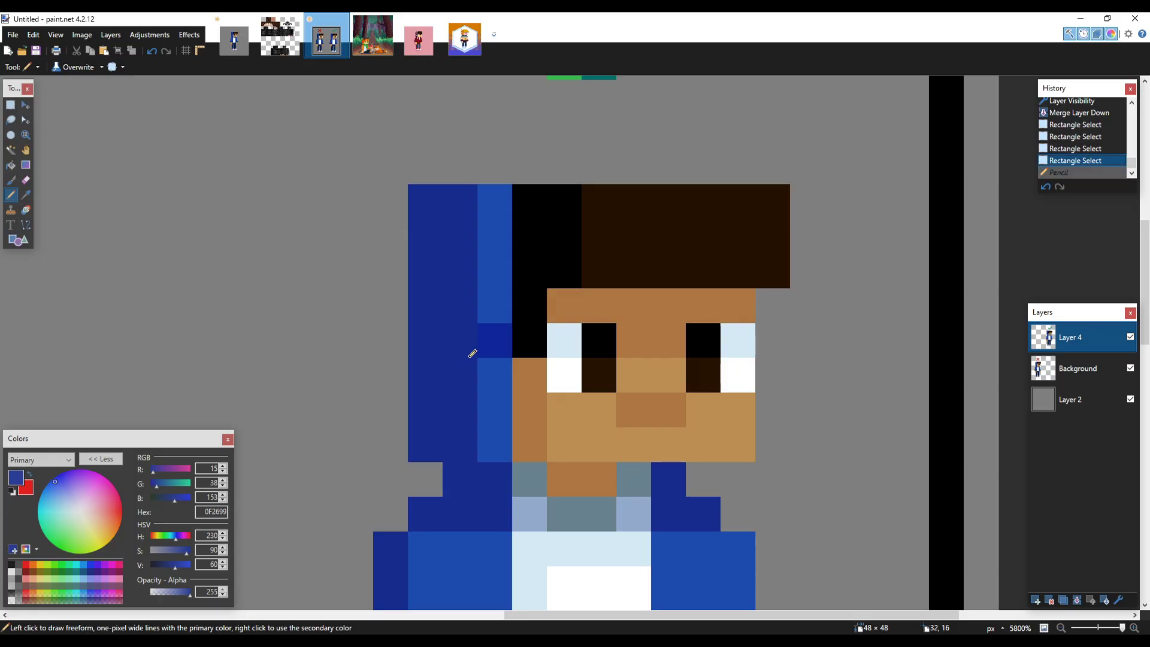
mouse_move(468, 354)
mouse_down()
mouse_move(451, 235)
mouse_move(425, 218)
mouse_up()
drag(443, 446, 463, 361)
scroll(444, 326, down, 5)
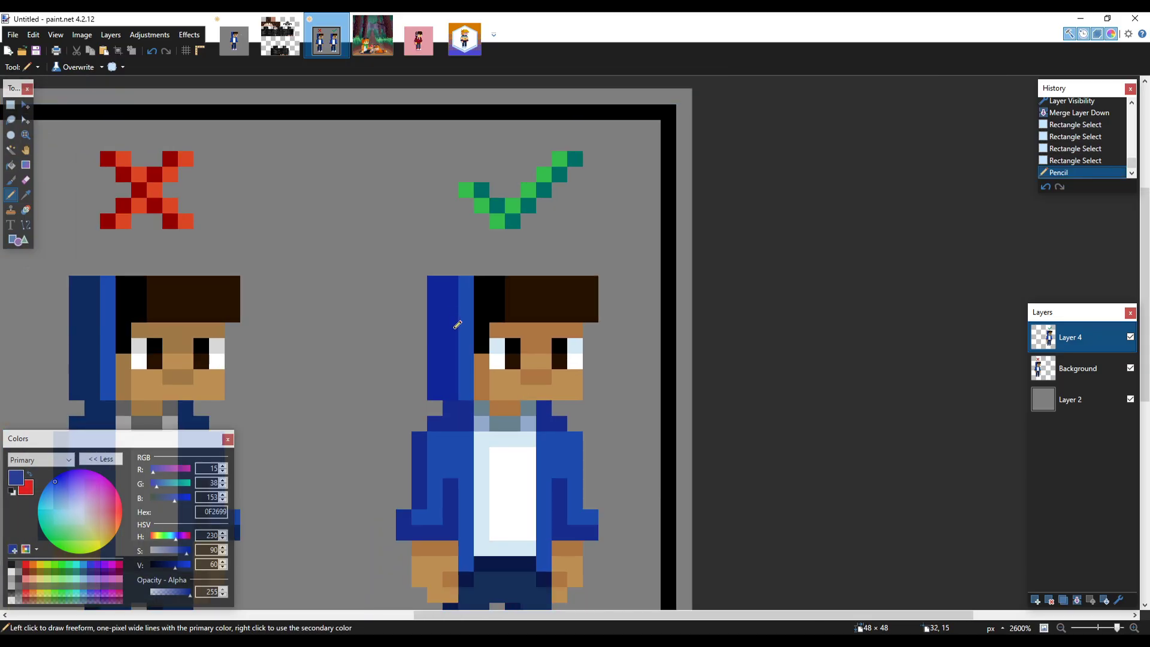
- Fill in the hood's remaining lower shadow and the collar shadow on the other side of the neck with the same blue
scroll(453, 389, up, 4)
click(426, 434)
scroll(460, 399, down, 4)
scroll(526, 415, up, 6)
drag(596, 375, 615, 403)
scroll(462, 399, down, 2)
scroll(462, 396, down, 4)
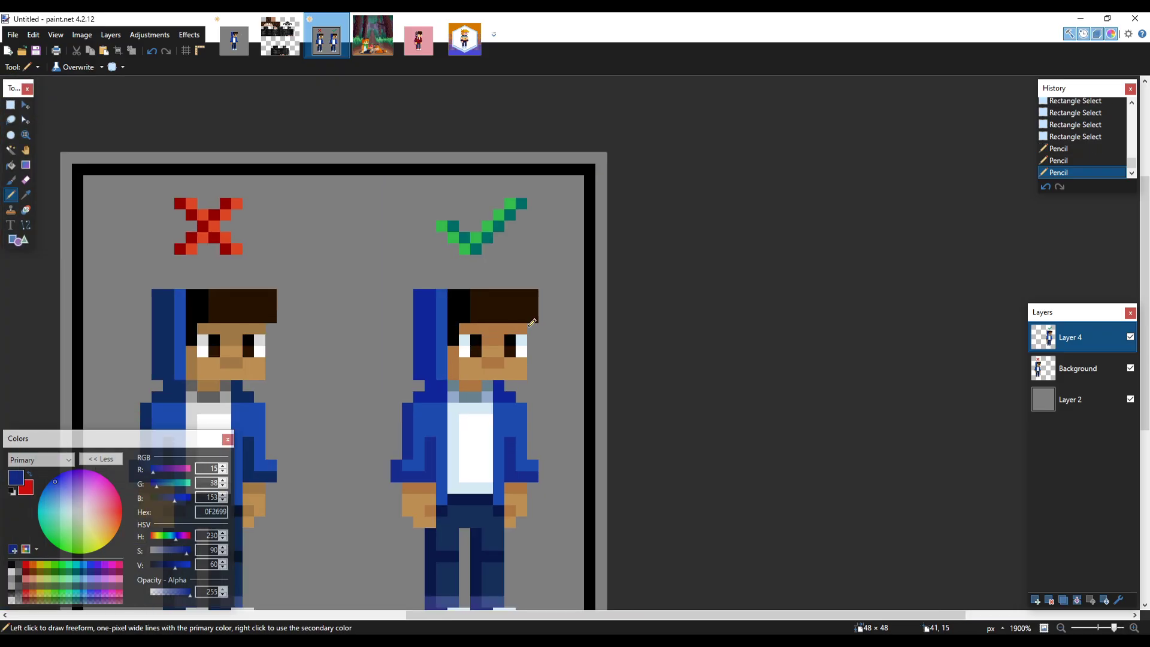
scroll(534, 325, down, 3)
scroll(473, 381, up, 3)
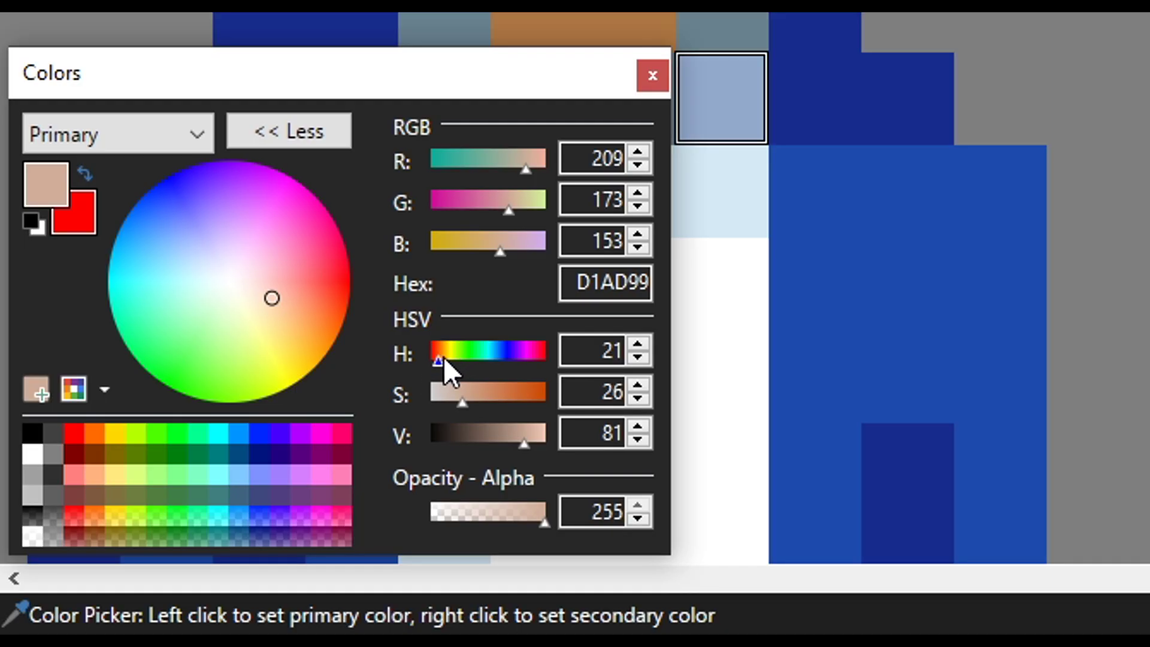
- Turn the light skin tone into a shadow shade with hue 10, saturation 38 and value 74
click(635, 362)
click(636, 361)
click(635, 361)
click(635, 361)
click(636, 361)
click(639, 385)
click(639, 385)
click(639, 386)
click(639, 385)
click(639, 385)
click(639, 385)
click(639, 385)
click(639, 385)
click(639, 385)
click(639, 385)
click(636, 441)
click(636, 440)
click(636, 440)
click(636, 440)
click(636, 440)
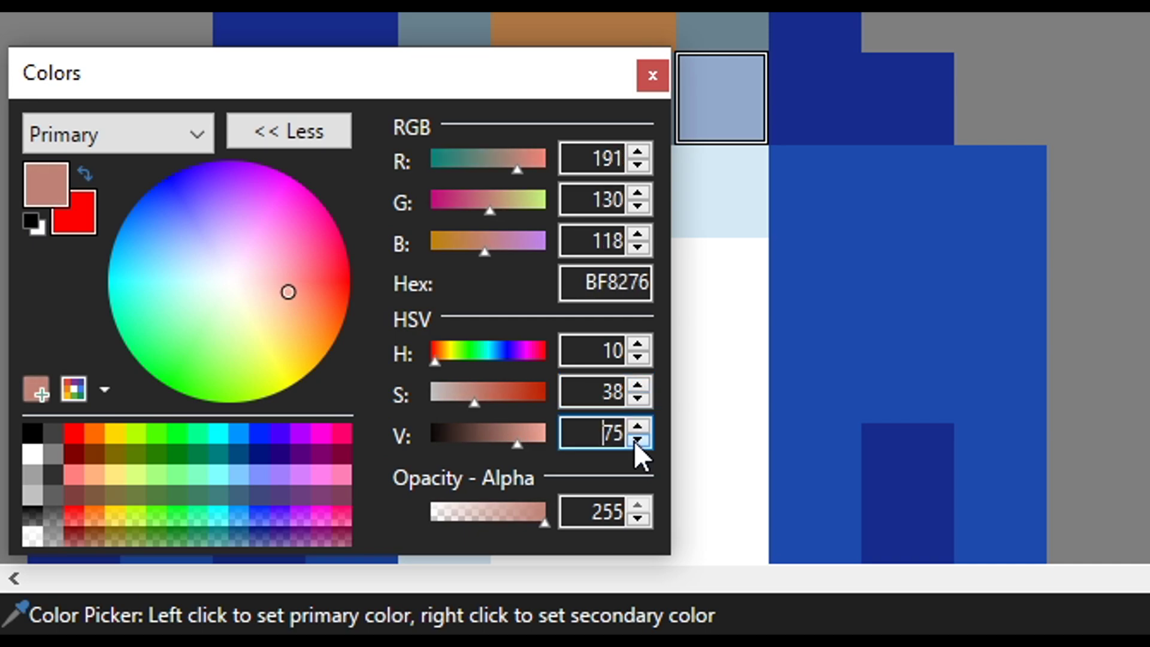
click(636, 440)
- Pencil a pixel of the new shadow shade directly beside the light skin-tone swatch
key(p)
click(543, 286)
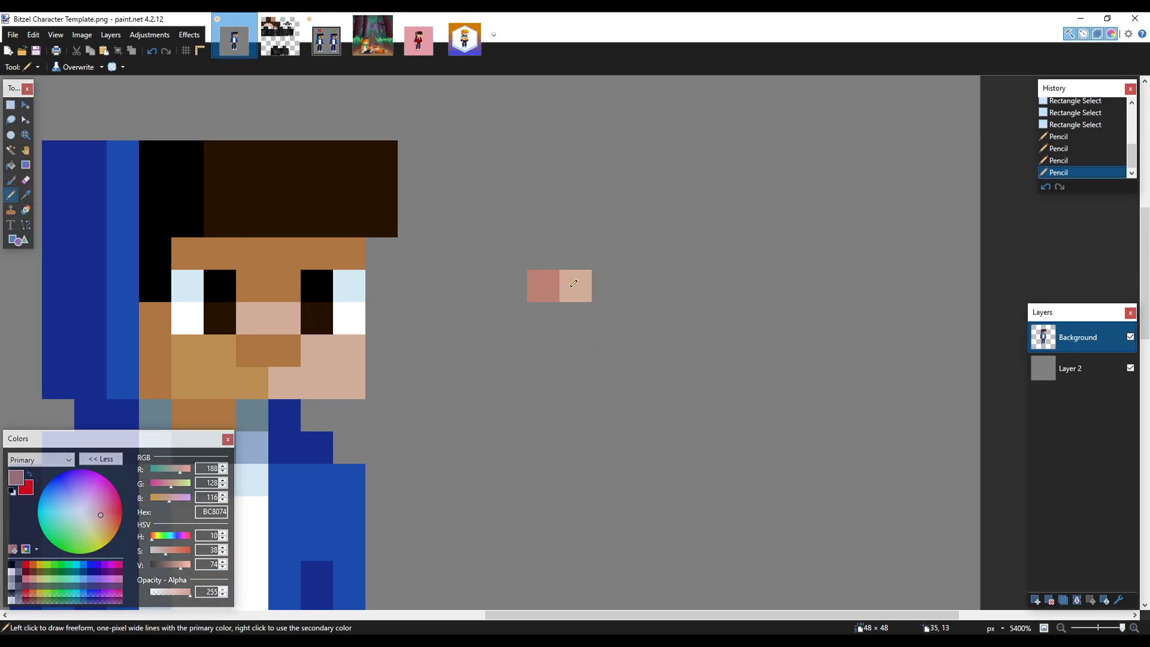
scroll(573, 283, up, 1)
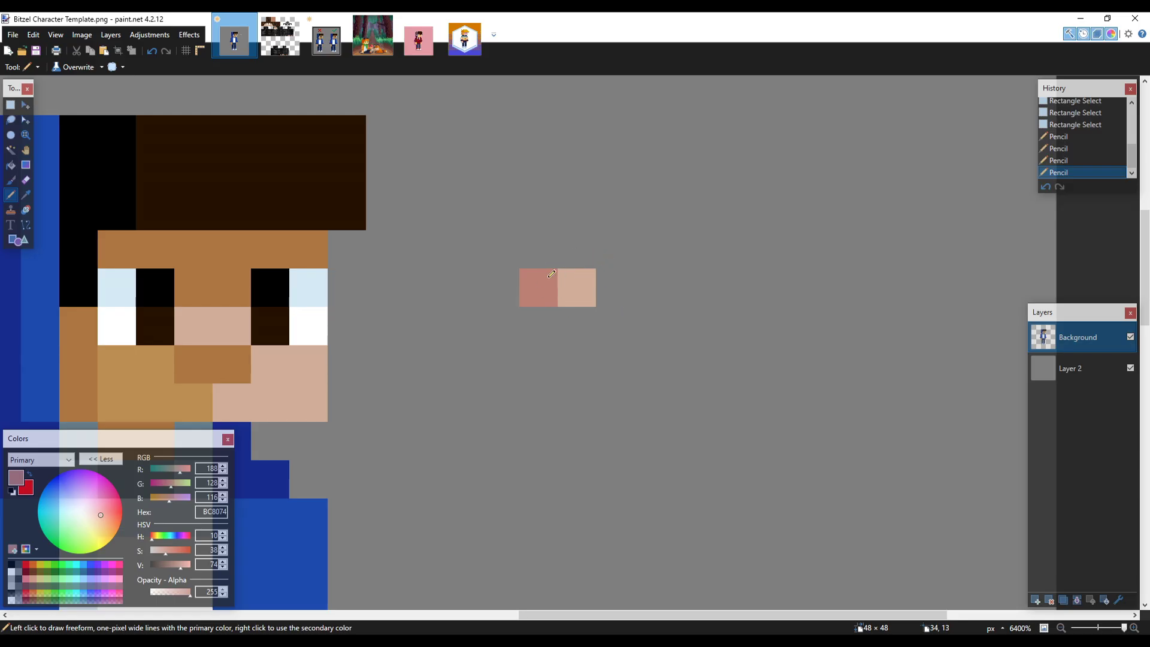
- Repaint the forehead, nose bridge and side-of-face shadow pixels with the new skin shadow shade using the Pencil
scroll(552, 273, down, 5)
scroll(575, 239, up, 3)
key(k)
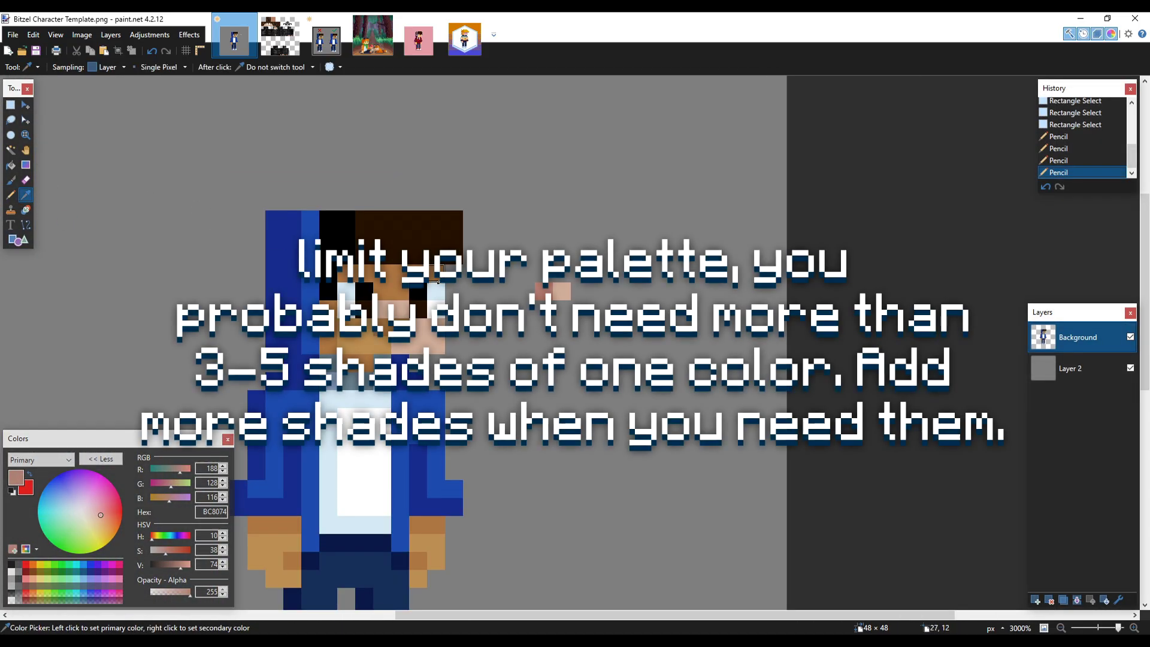
scroll(449, 280, up, 2)
key(p)
drag(253, 379, 253, 322)
drag(282, 264, 426, 264)
drag(340, 293, 369, 293)
mouse_move(339, 351)
mouse_down()
mouse_move(369, 350)
mouse_move(311, 350)
mouse_up()
- Repaint the lower face with the light skin tone and the row beneath the hood with the skin shadow shade
key(k)
click(627, 294)
key(p)
scroll(311, 360, down, 2)
scroll(311, 360, up, 2)
scroll(310, 360, up, 1)
key(k)
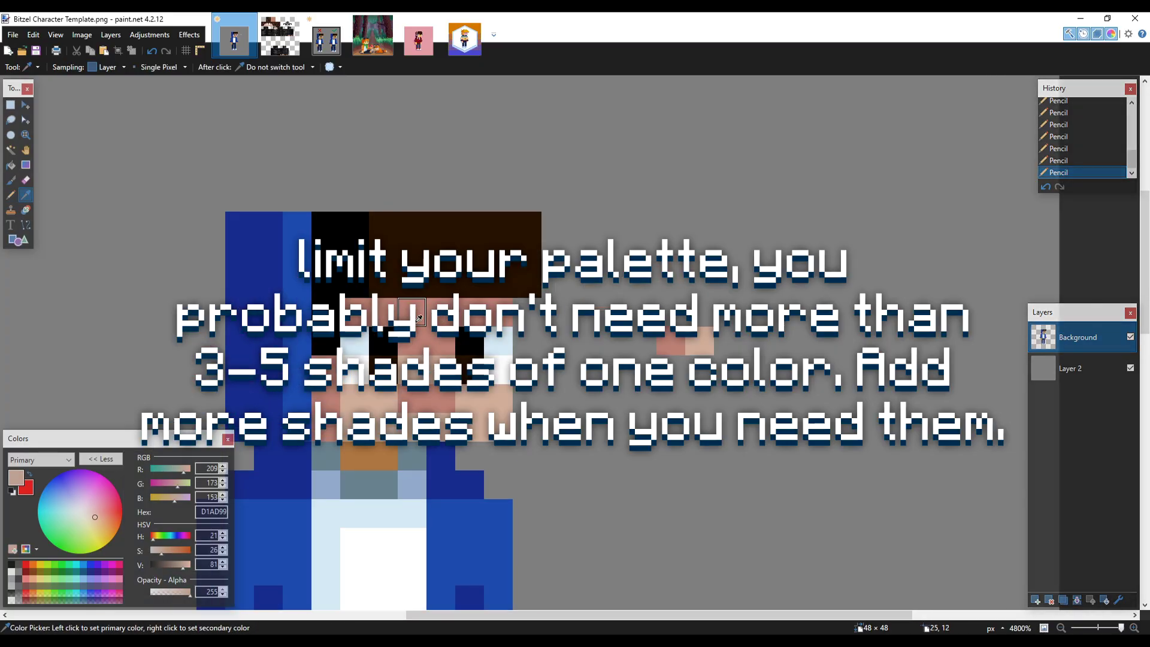
click(412, 424)
key(p)
drag(412, 398, 440, 399)
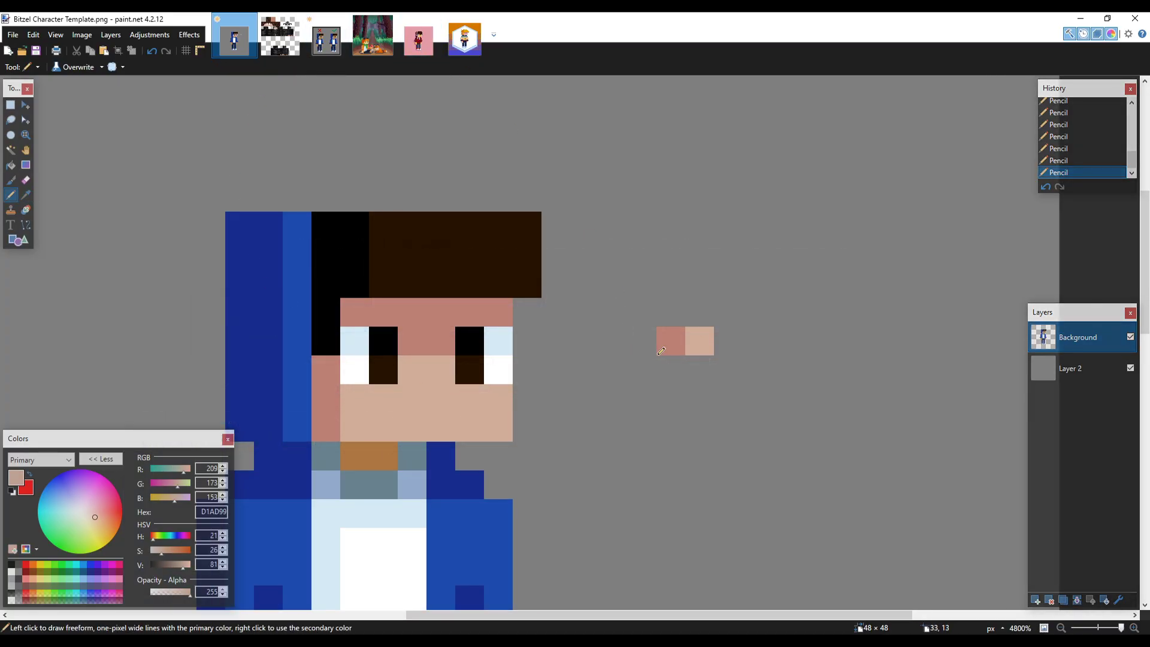
key(k)
click(671, 341)
- Sample the hair brown 422B1C from the skin texture and pencil it as a swatch above the skin-tone swatches
click(281, 38)
scroll(539, 353, up, 1)
scroll(542, 347, up, 1)
scroll(505, 419, up, 1)
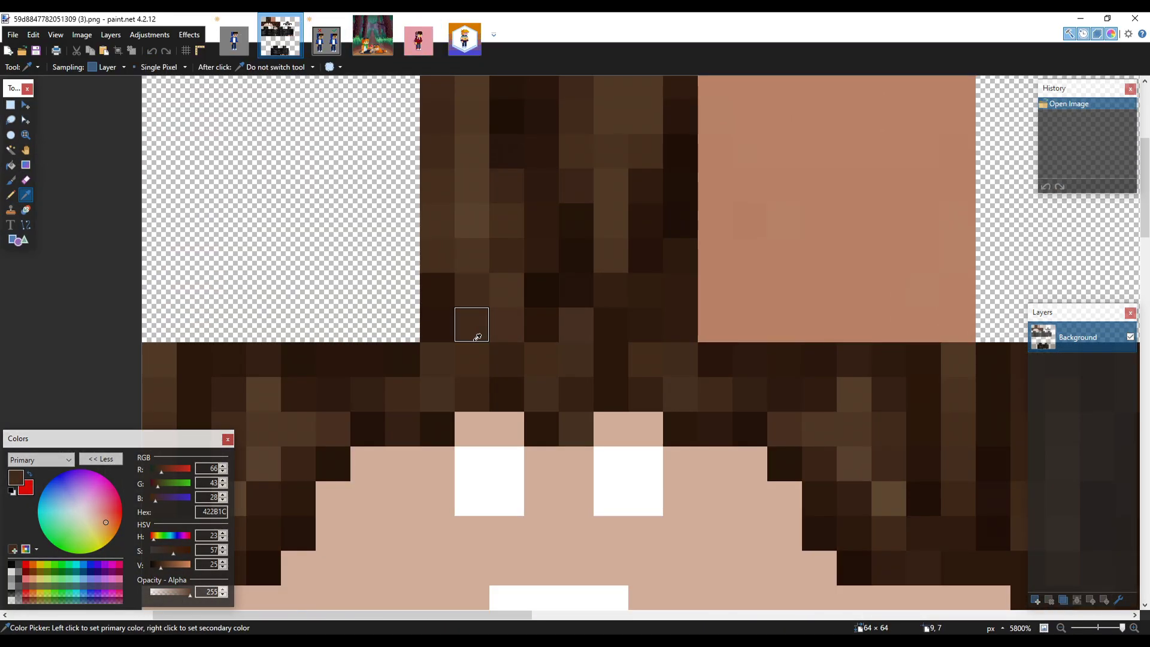
click(469, 324)
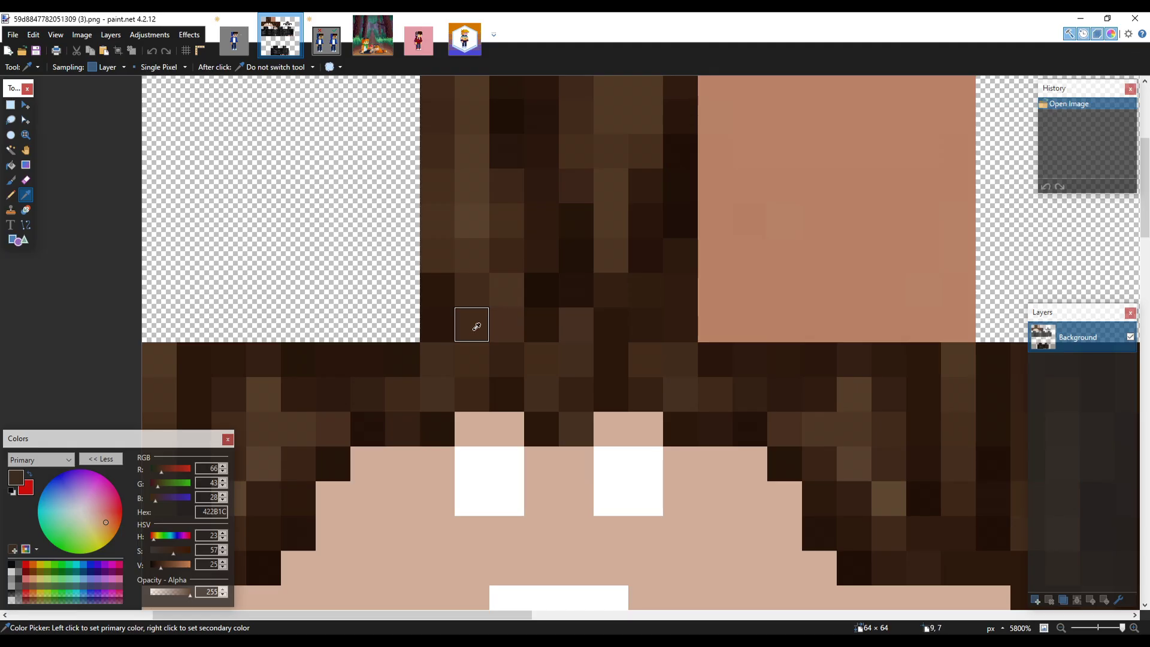
click(234, 39)
key(p)
click(777, 244)
- Turn the brown into a shadow shade with hue 14, saturation 65 and value 18 and pencil it beside the brown swatch
scroll(748, 228, down, 2)
scroll(696, 185, up, 1)
scroll(609, 210, down, 2)
click(223, 538)
click(223, 538)
click(223, 538)
click(223, 538)
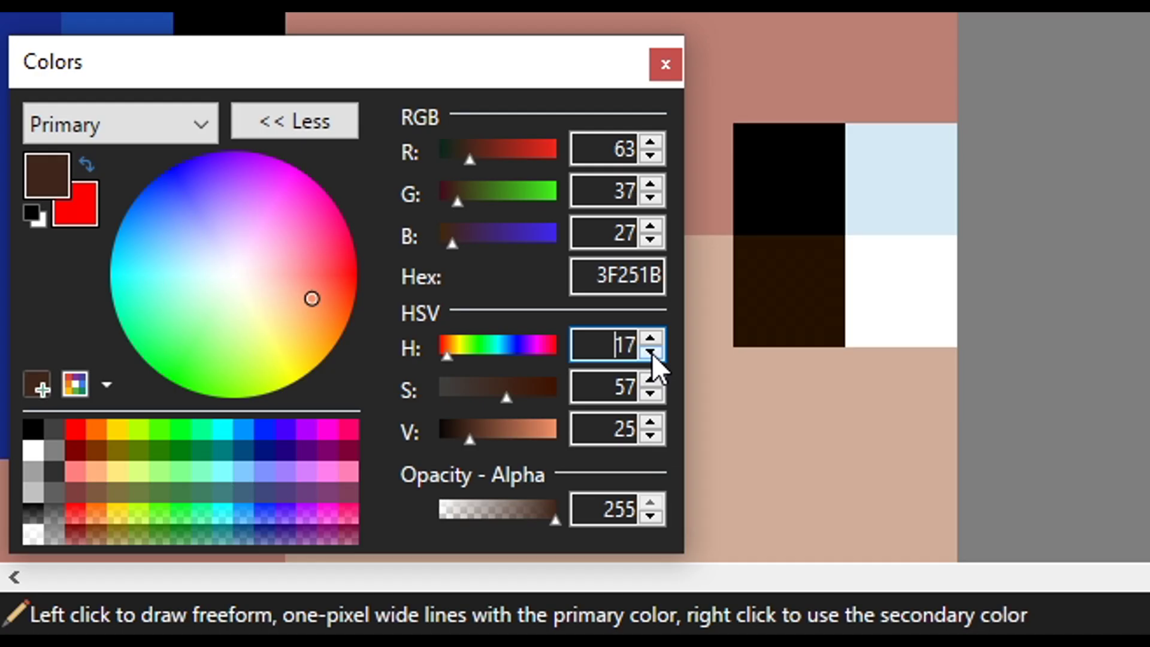
click(650, 379)
click(650, 379)
click(650, 380)
click(651, 379)
click(651, 379)
click(650, 379)
click(651, 379)
click(651, 379)
click(661, 441)
click(662, 442)
click(662, 442)
click(662, 441)
click(661, 442)
click(661, 442)
click(661, 441)
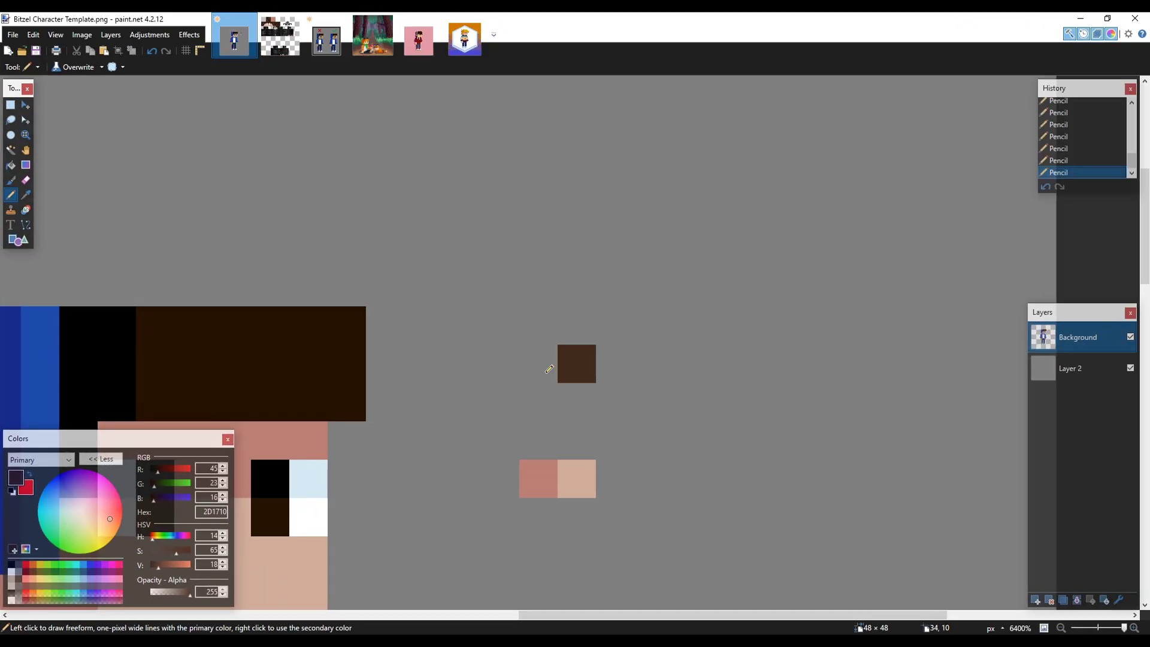
click(547, 371)
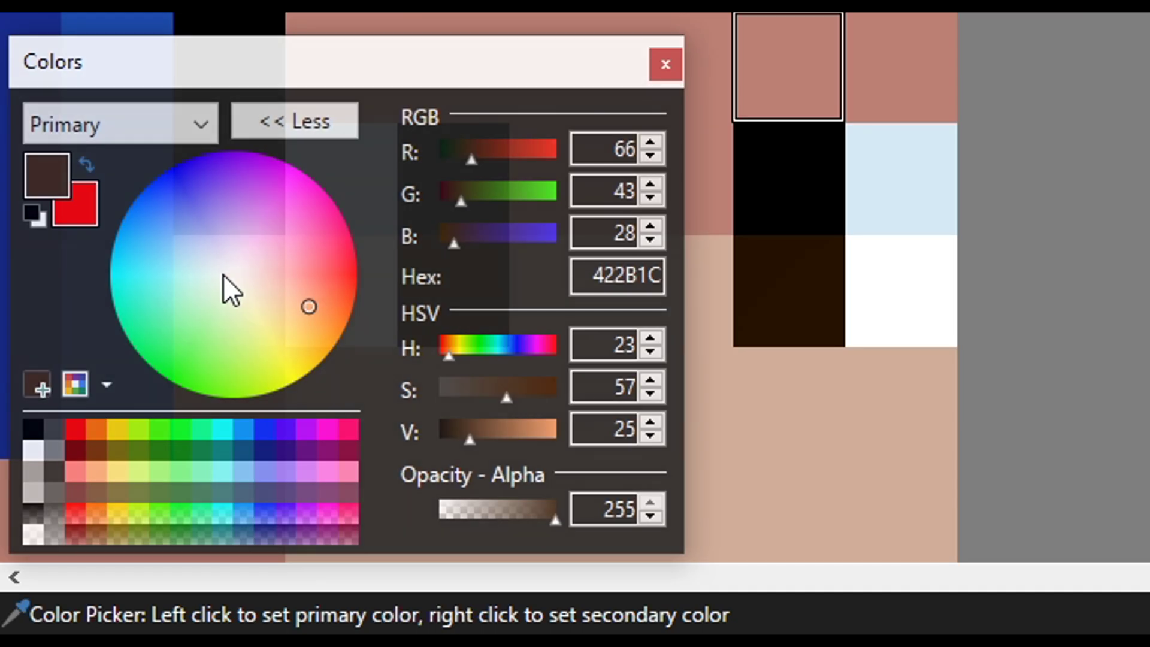
- Turn the base brown into highlight shade 4F3D28 with hue 32 and saturation 49 and pencil it on the brown swatch's other side
key(p)
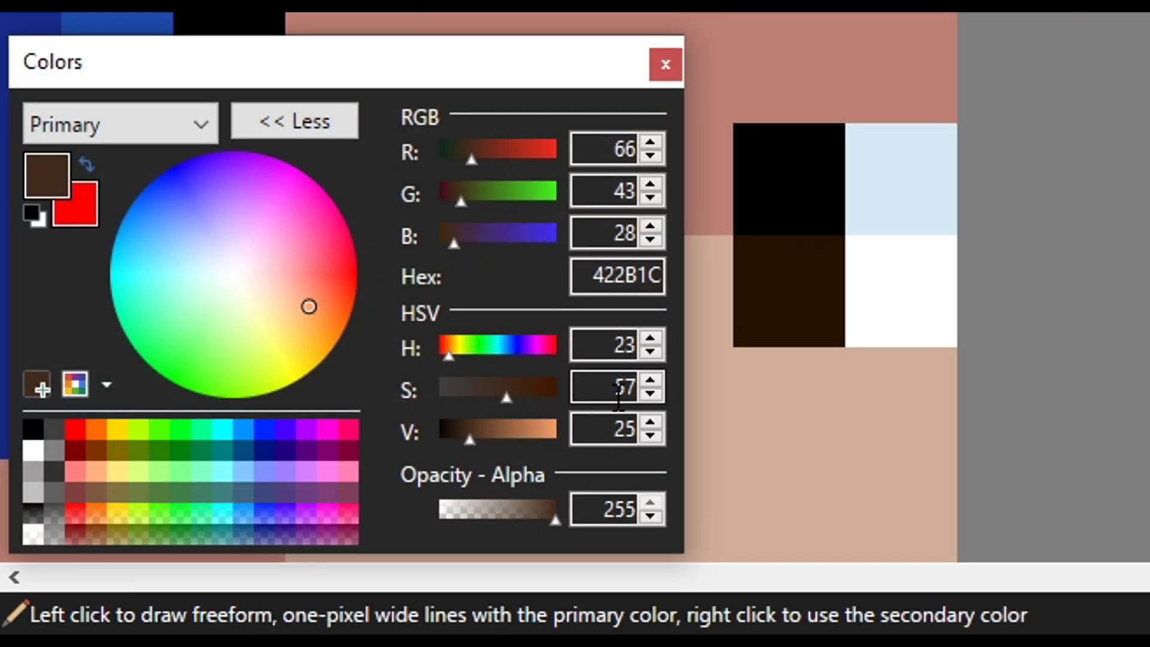
click(654, 397)
click(654, 396)
click(654, 397)
click(654, 396)
click(654, 396)
click(654, 397)
click(654, 396)
click(654, 397)
click(652, 337)
click(652, 337)
click(652, 337)
click(652, 338)
click(652, 337)
click(652, 337)
click(652, 337)
click(652, 337)
click(652, 338)
click(649, 422)
click(649, 422)
click(650, 423)
click(649, 423)
click(649, 422)
click(650, 422)
click(618, 361)
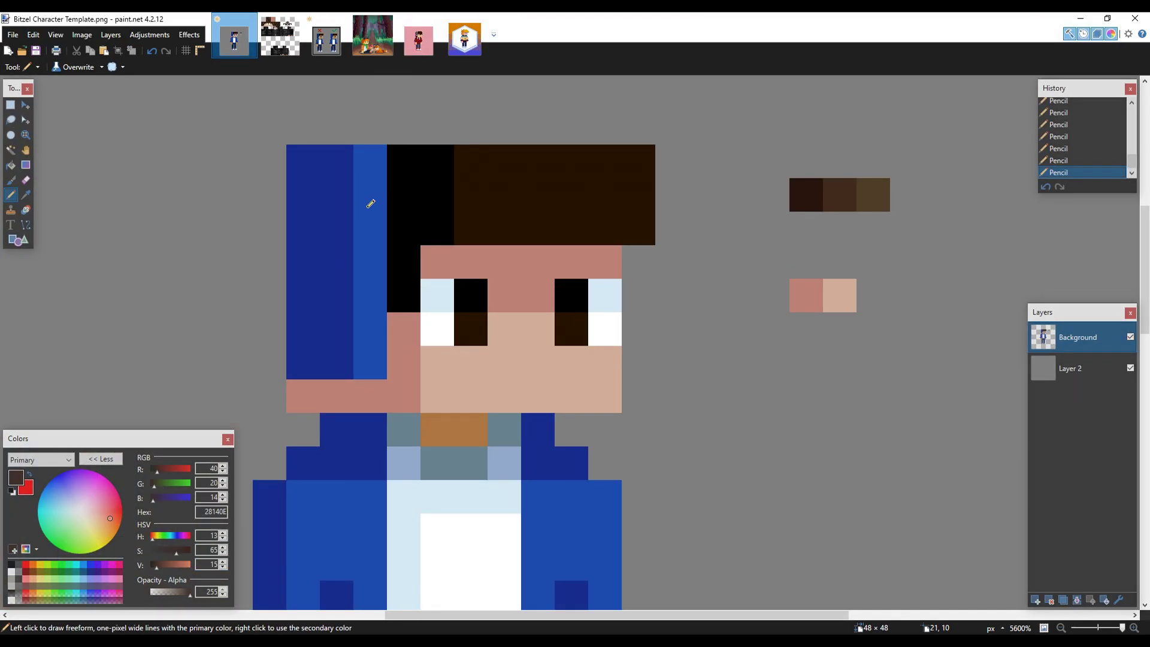
scroll(566, 256, down, 4)
scroll(513, 281, up, 3)
key(s)
drag(383, 160, 473, 329)
drag(472, 329, 499, 330)
scroll(568, 295, down, 5)
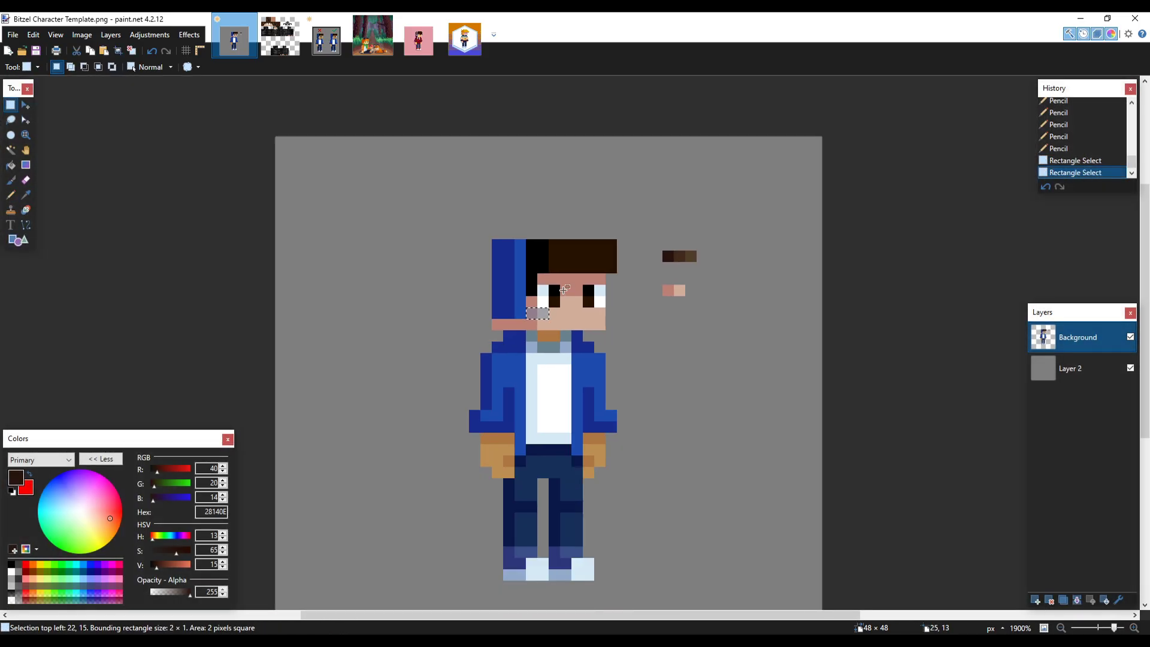
scroll(542, 294, up, 4)
drag(521, 458, 413, 236)
click(421, 208)
- Repaint the hood and black hair with dark brown 28140E and the front hair with mid brown 422B1C
key(k)
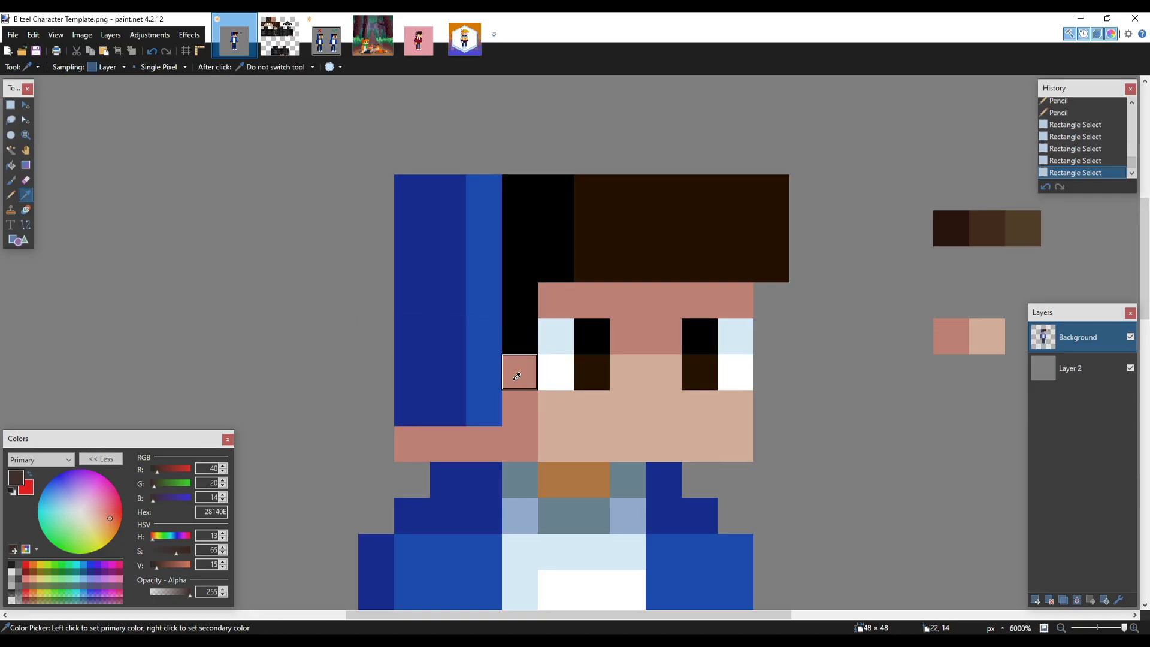
key(p)
mouse_move(485, 407)
mouse_down()
mouse_move(473, 281)
mouse_move(500, 225)
mouse_move(480, 335)
mouse_move(480, 194)
mouse_move(520, 237)
mouse_move(514, 317)
mouse_move(546, 229)
mouse_move(524, 191)
mouse_move(455, 194)
mouse_move(429, 320)
mouse_move(727, 270)
mouse_move(759, 214)
mouse_move(745, 189)
mouse_move(770, 264)
mouse_up()
scroll(498, 179, down, 8)
scroll(520, 174, up, 5)
- Erase the hair column overhanging the front of the face and pencil the column behind the front hair mid brown
key(s)
drag(575, 235, 554, 338)
key(Delete)
scroll(436, 369, up, 1)
scroll(444, 374, up, 1)
key(p)
drag(469, 368, 479, 302)
scroll(425, 335, down, 4)
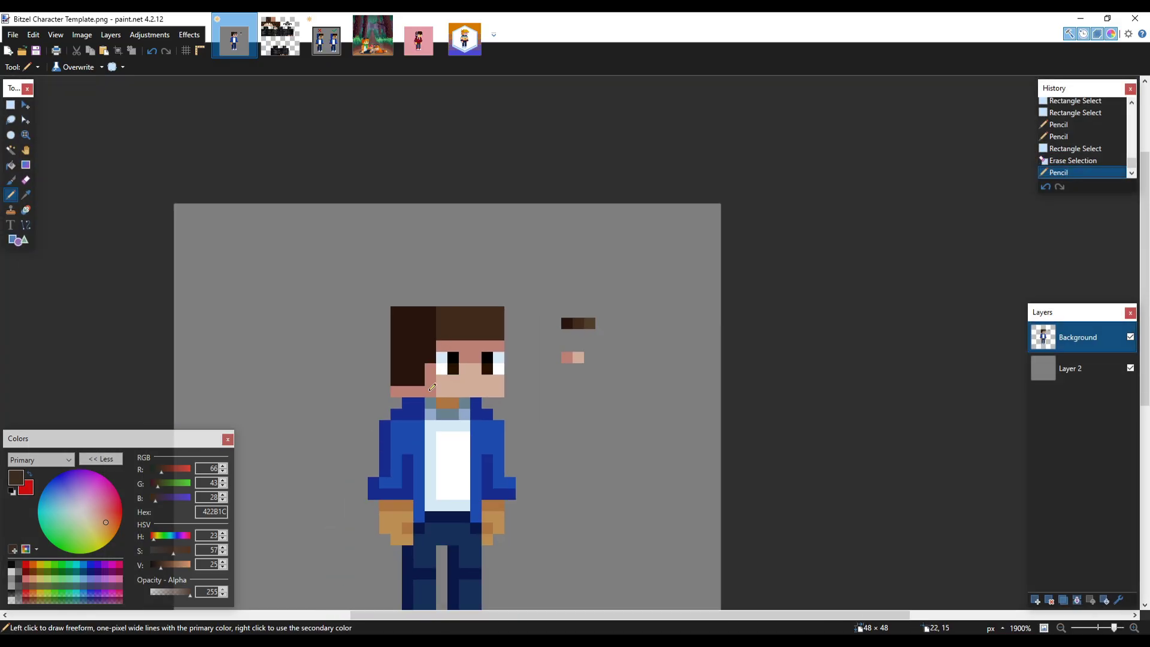
- Consult the skin texture's hair and pencil a raised top row, dark vertical strands and a small fringe onto the template's hair
scroll(432, 387, up, 3)
key(ctrl+Tab)
key(k)
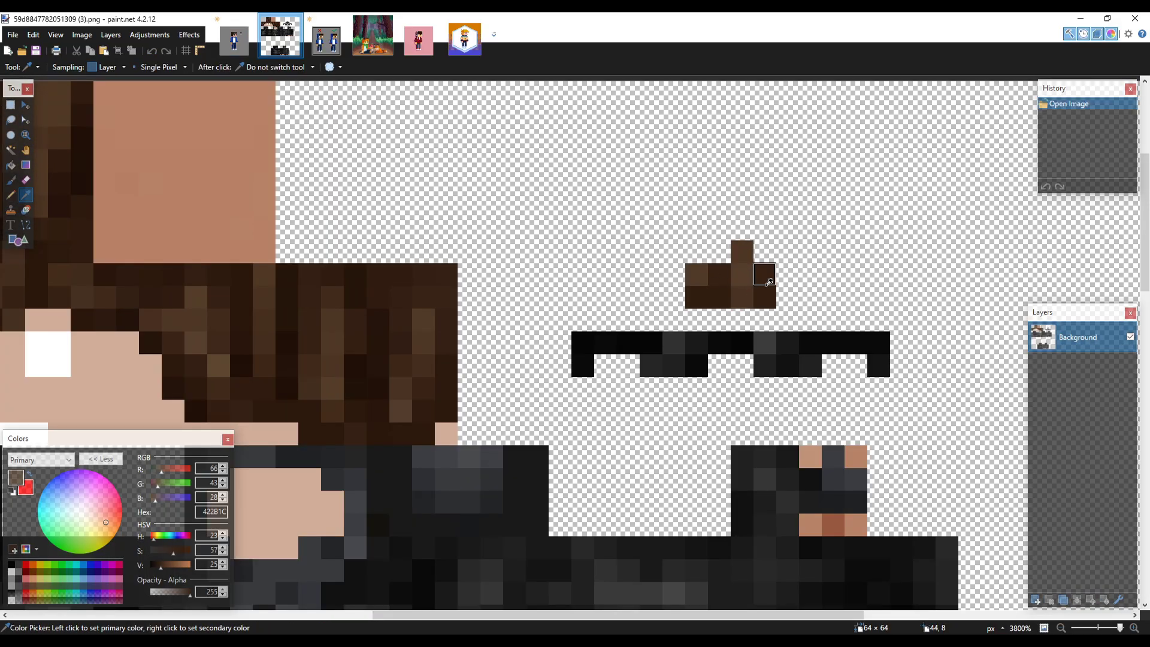
click(234, 39)
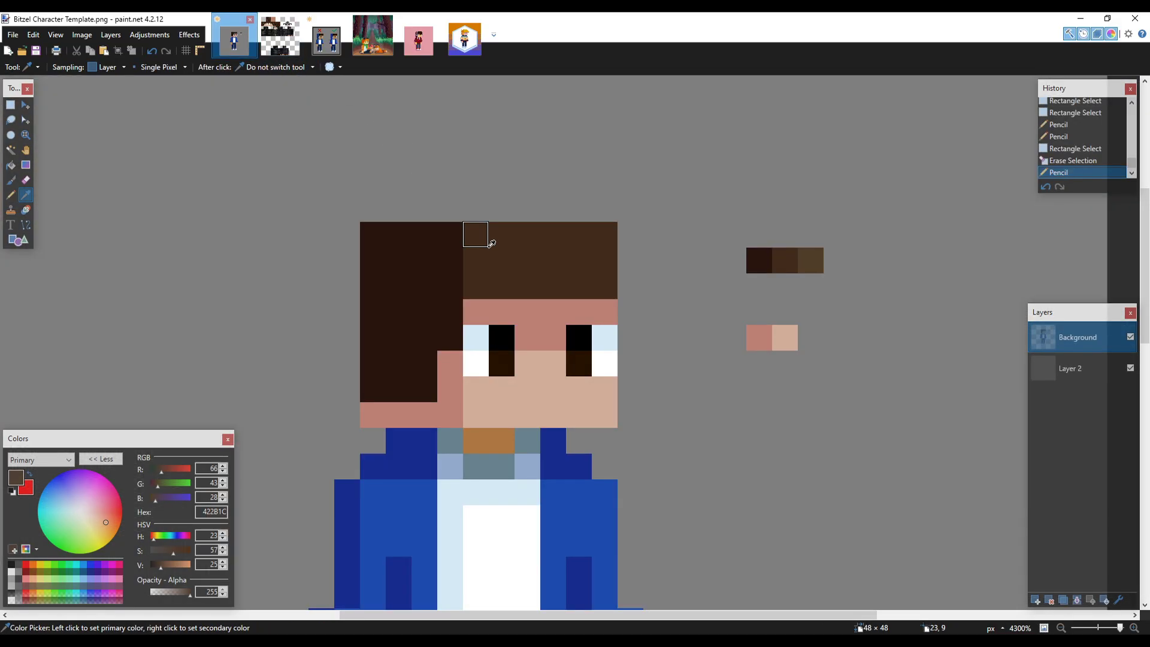
scroll(475, 231, up, 1)
key(p)
mouse_move(507, 159)
mouse_down()
mouse_move(509, 292)
mouse_move(538, 187)
mouse_up()
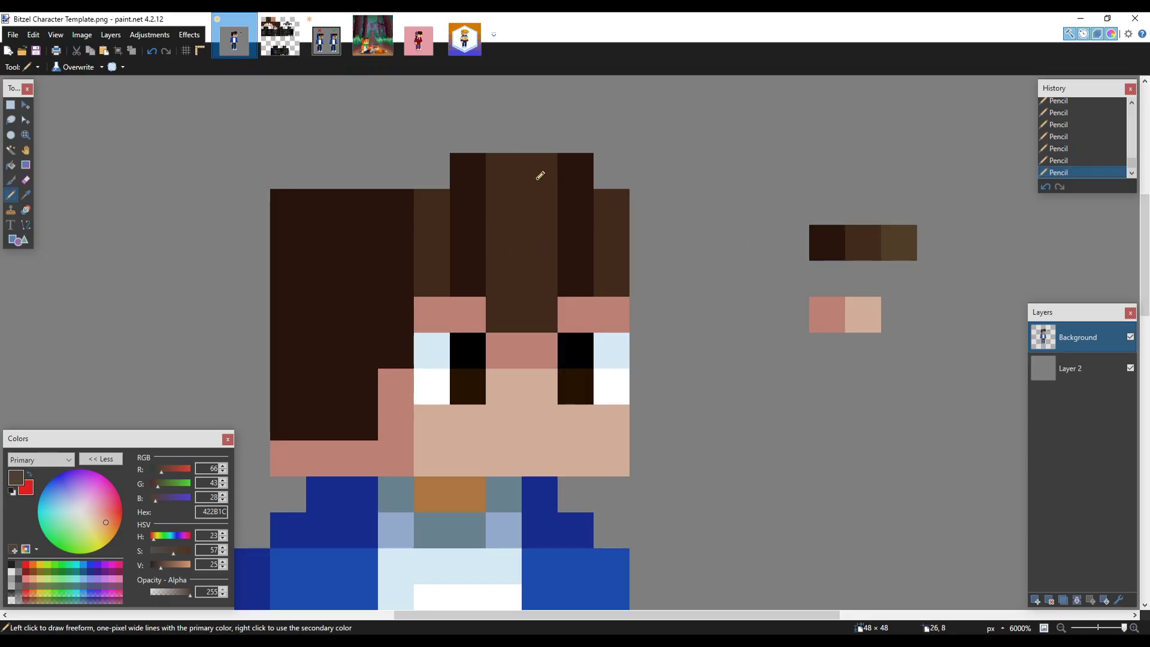
- Undo the small fringe and the second dark strand, keeping the raised row and the first strand
key(ctrl+z)
scroll(574, 305, down, 4)
scroll(584, 250, up, 3)
- Try a second dark brown strand down the front hair
key(k)
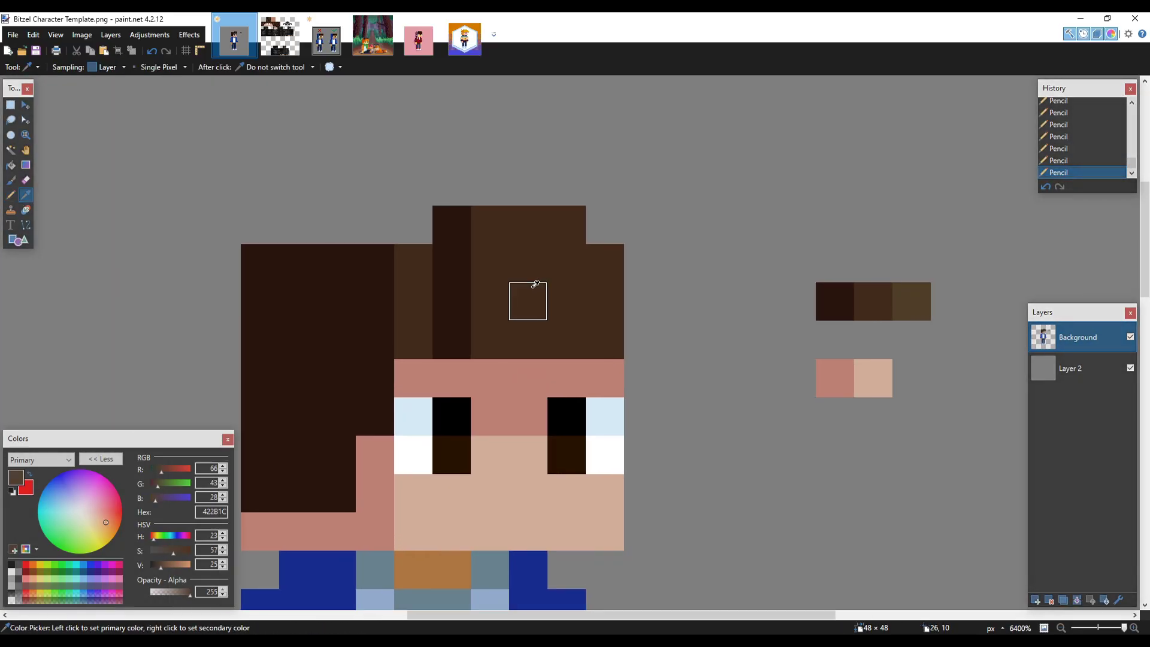
click(450, 236)
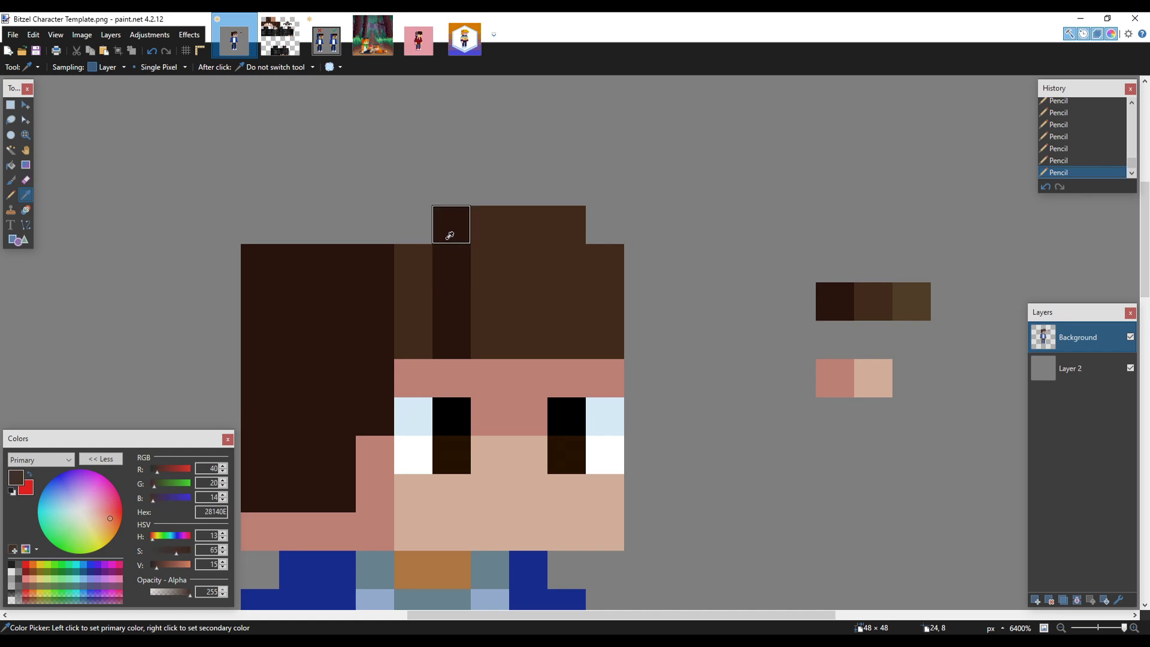
key(p)
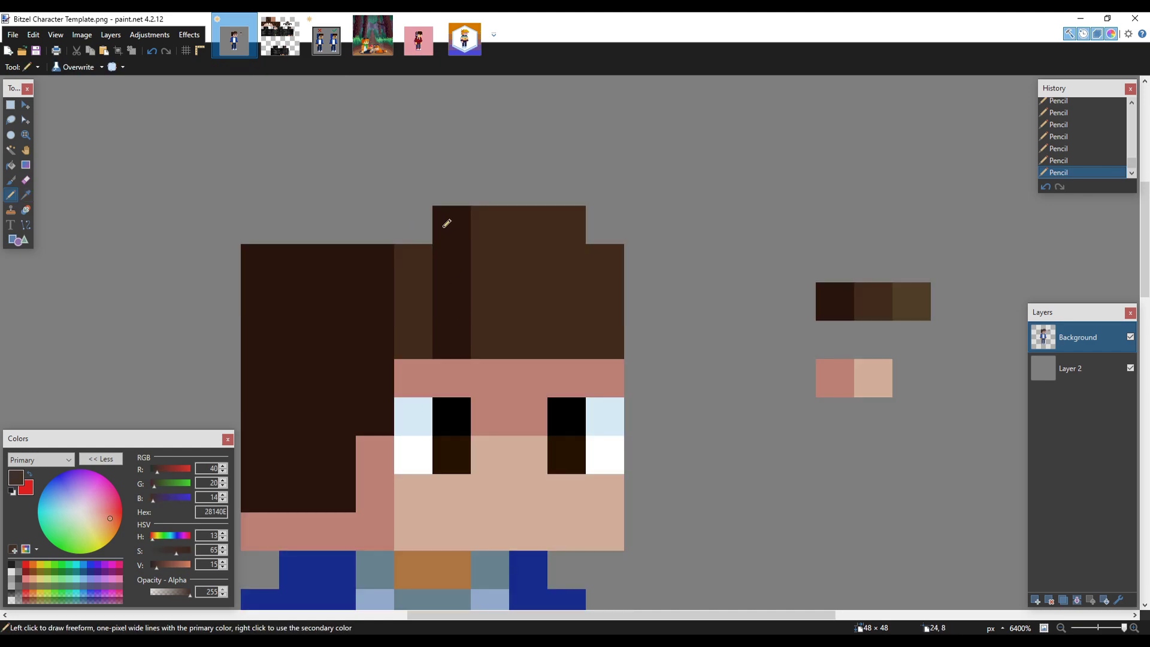
mouse_move(560, 216)
mouse_down()
mouse_move(571, 241)
mouse_move(571, 287)
mouse_up()
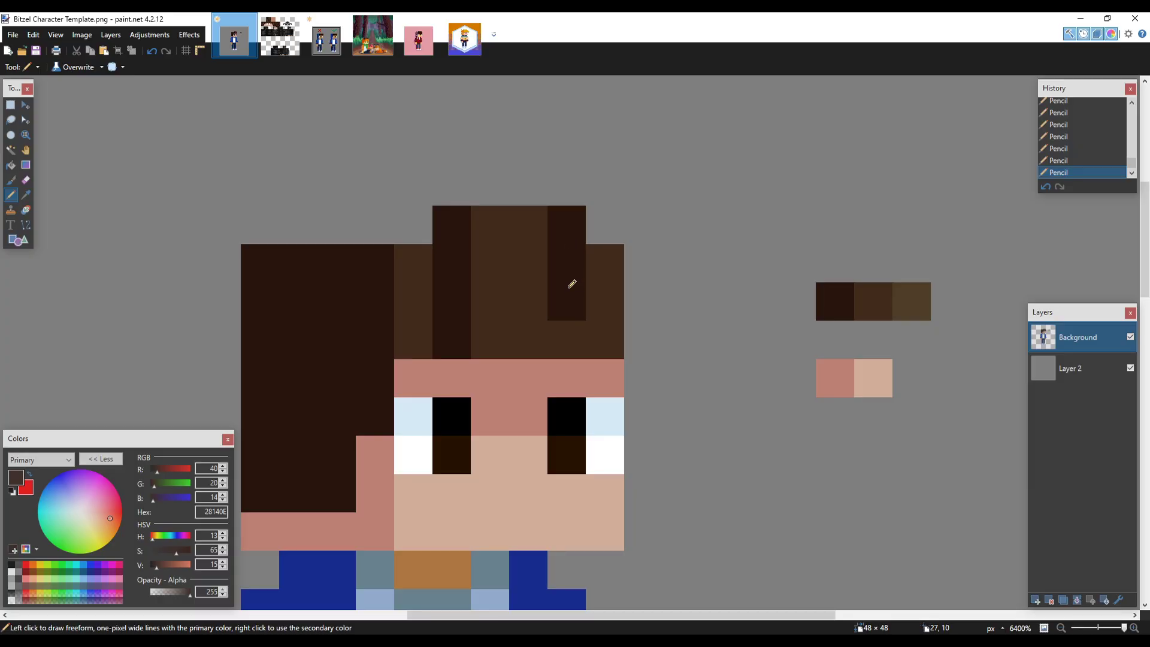
key(ctrl+z)
- Pencil a vertical highlight strand in shade 4F3D28 down the middle of the front hair
scroll(588, 251, down, 5)
scroll(578, 265, up, 5)
key(k)
click(866, 299)
key(p)
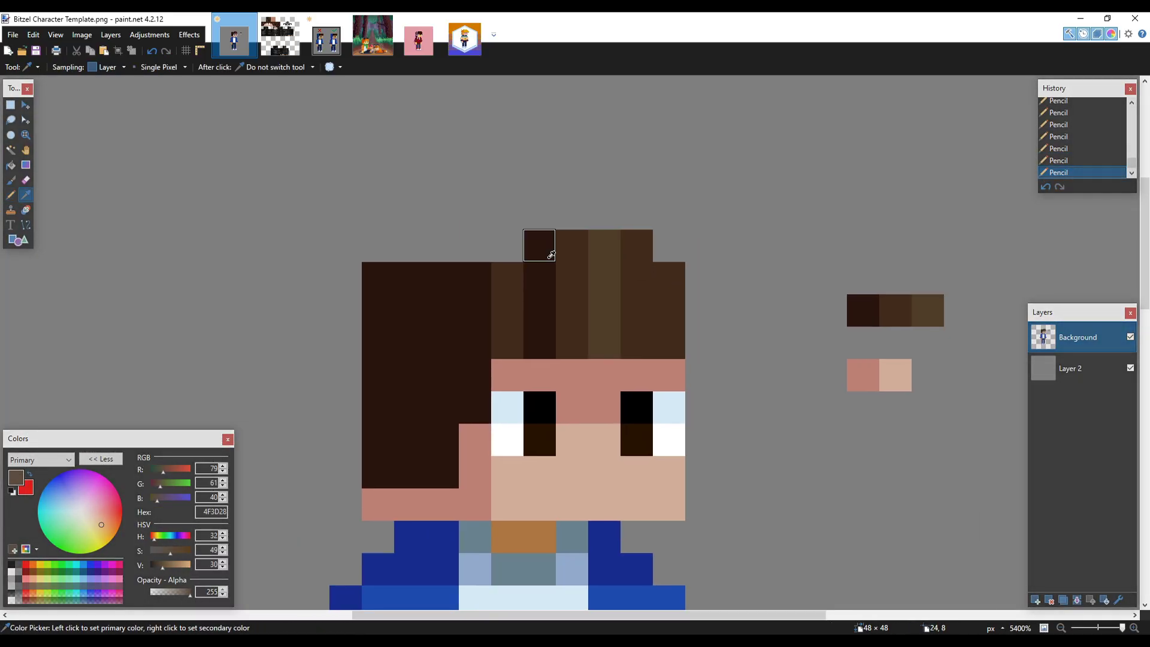
- Extend the raised top row of hair one pixel toward the back with dark brown 28140E
click(551, 254)
key(p)
click(515, 240)
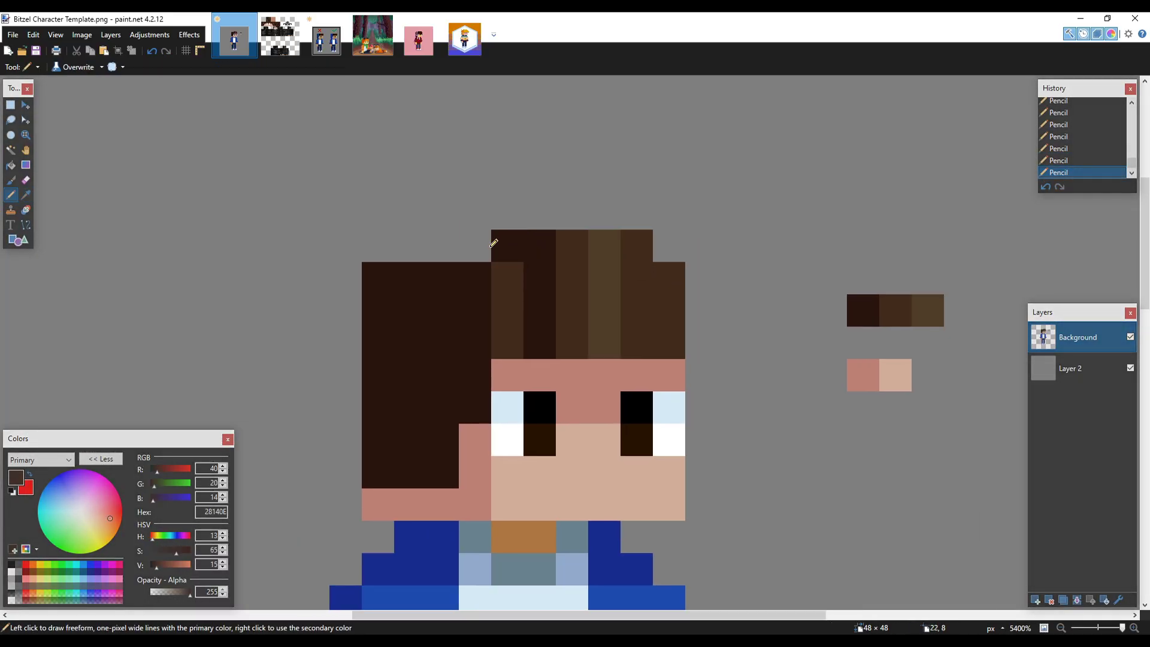
- Try extending the dark raised hair row two more pixels toward the back and compare the silhouette with and without them
click(455, 246)
scroll(473, 237, down, 4)
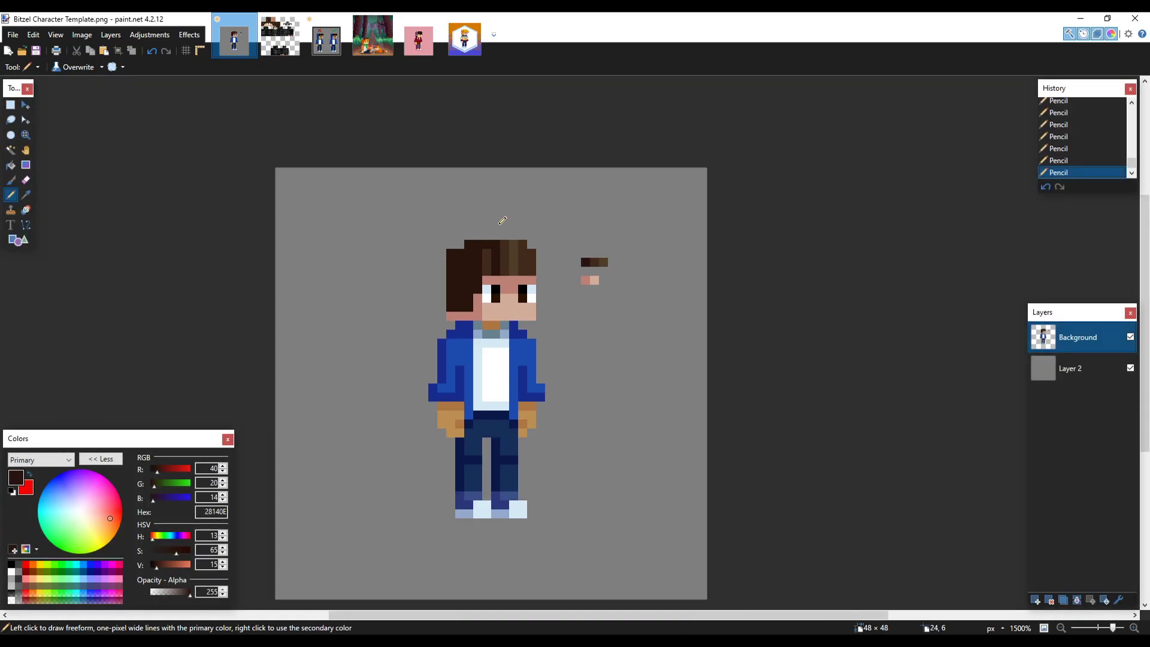
scroll(527, 242, up, 3)
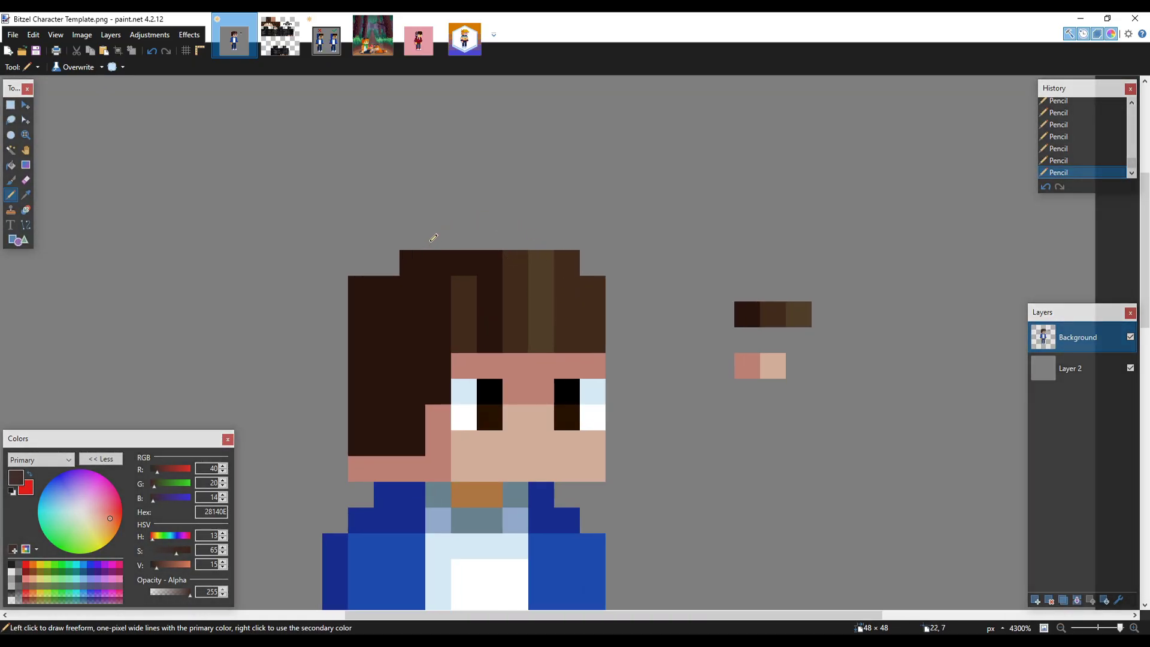
key(ctrl+z)
scroll(453, 254, down, 3)
key(ctrl+y)
scroll(499, 240, down, 3)
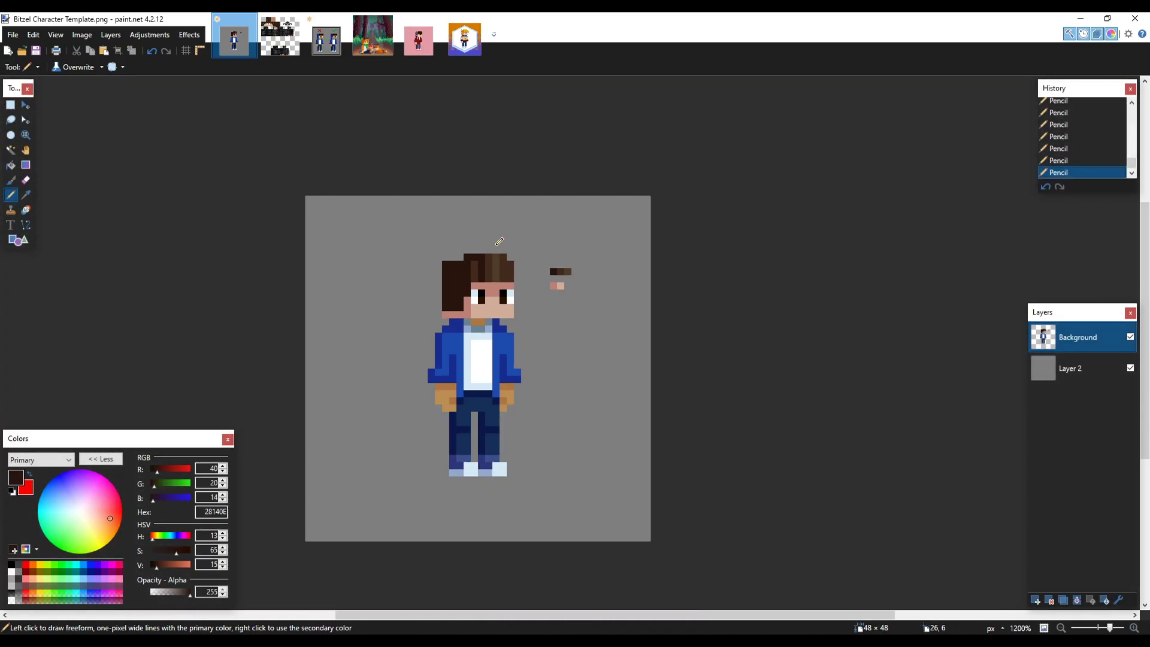
key(ctrl+z)
scroll(494, 248, up, 5)
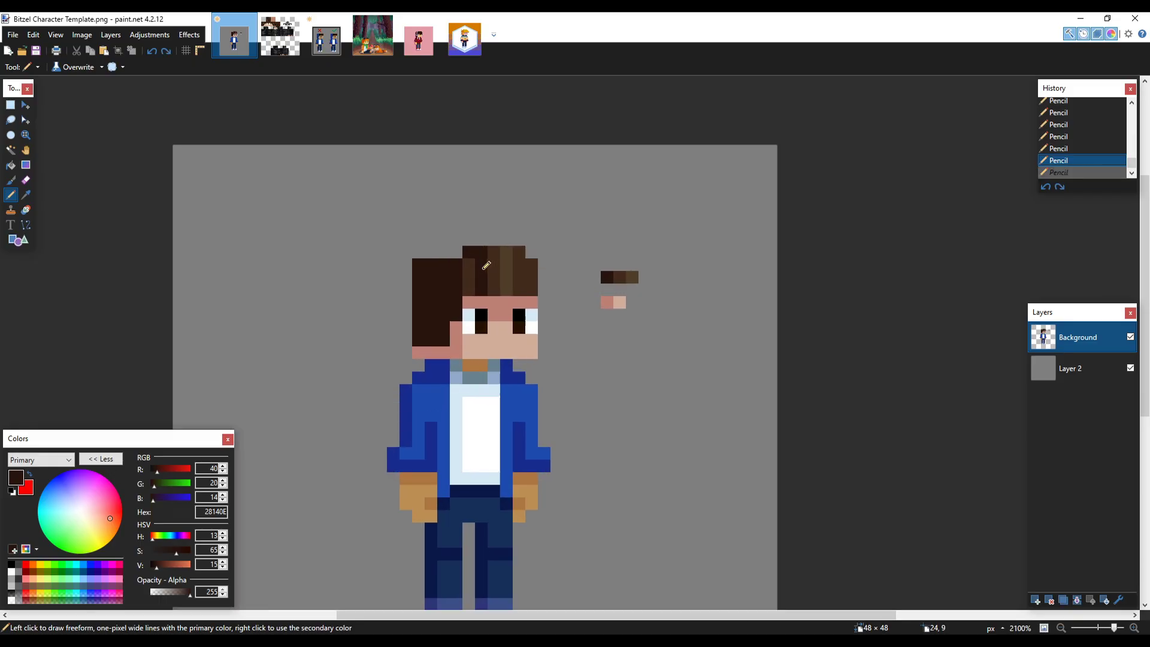
scroll(569, 244, down, 3)
scroll(569, 244, down, 1)
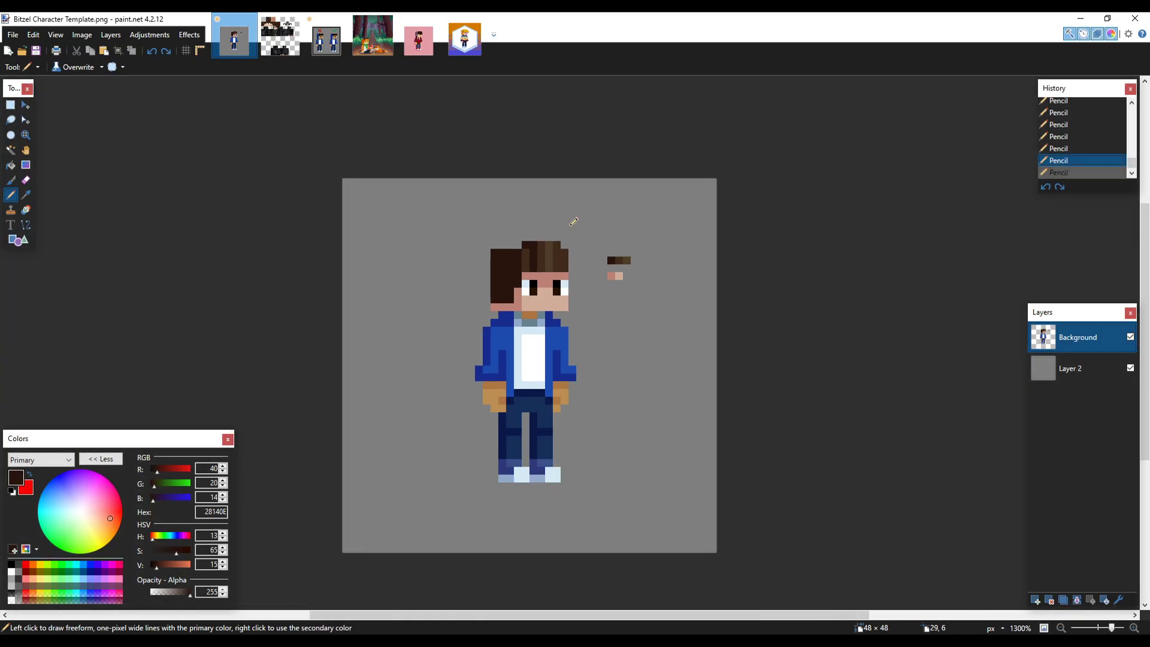
- Sample a near-black colour from the skin texture and return to the character template
scroll(570, 228, up, 5)
key(k)
click(282, 41)
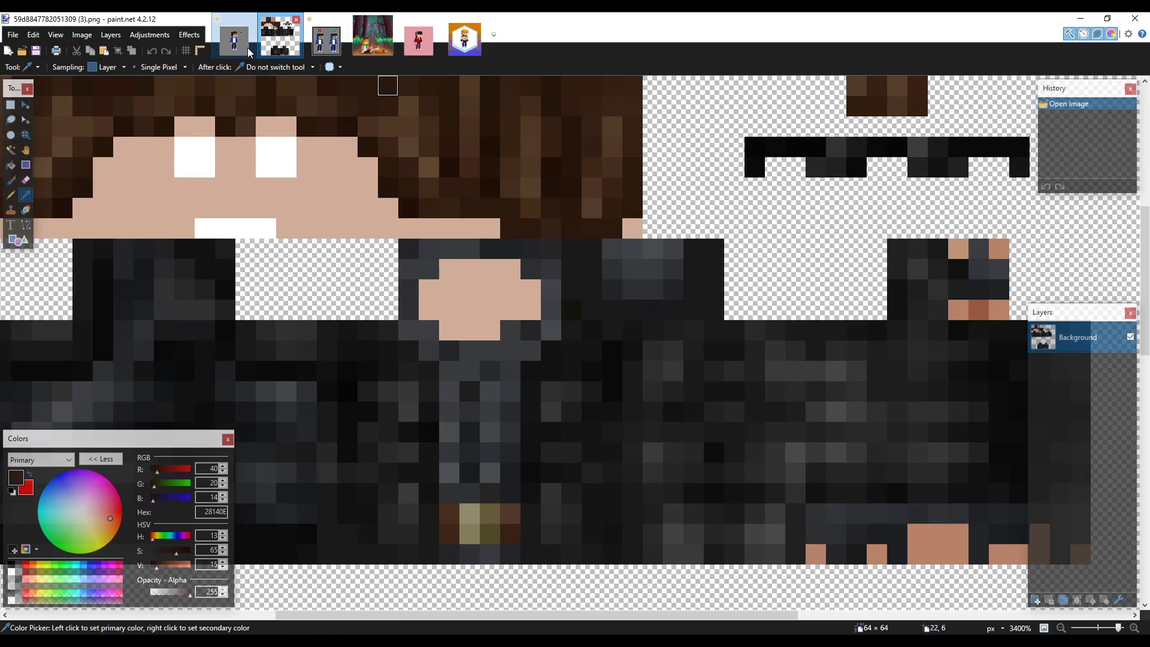
click(234, 40)
click(280, 37)
click(235, 40)
- Shift the near-black to hue 283, saturation 100 and value 8 and pencil it as a swatch below the skin-tone swatches
scroll(455, 127, down, 3)
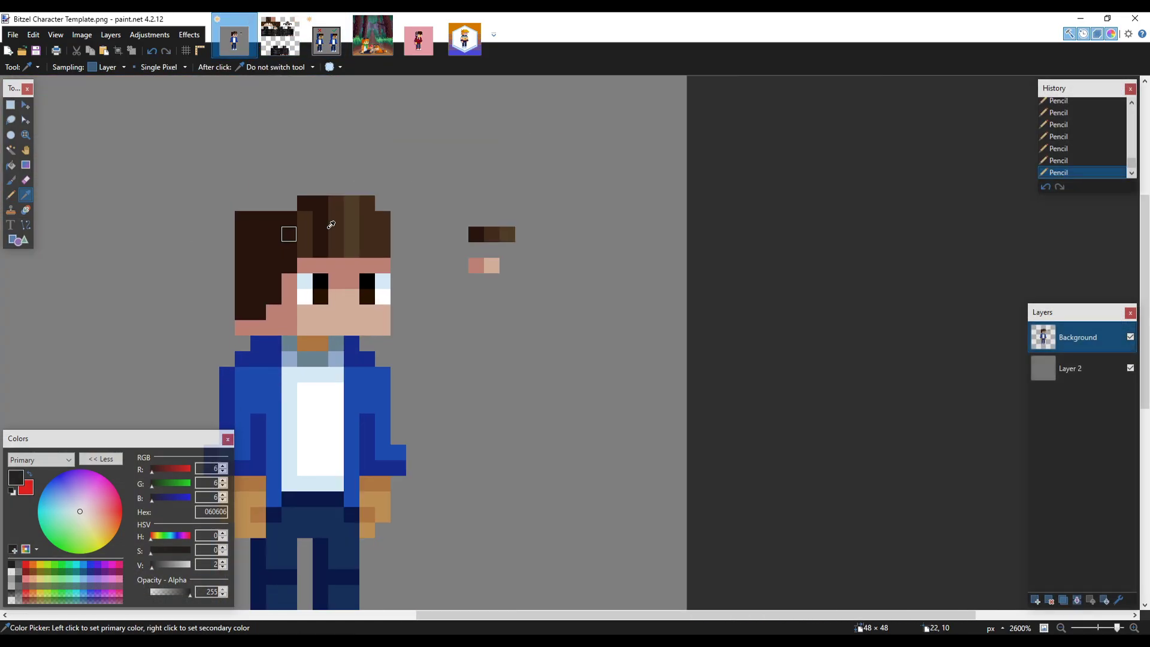
scroll(303, 371, up, 3)
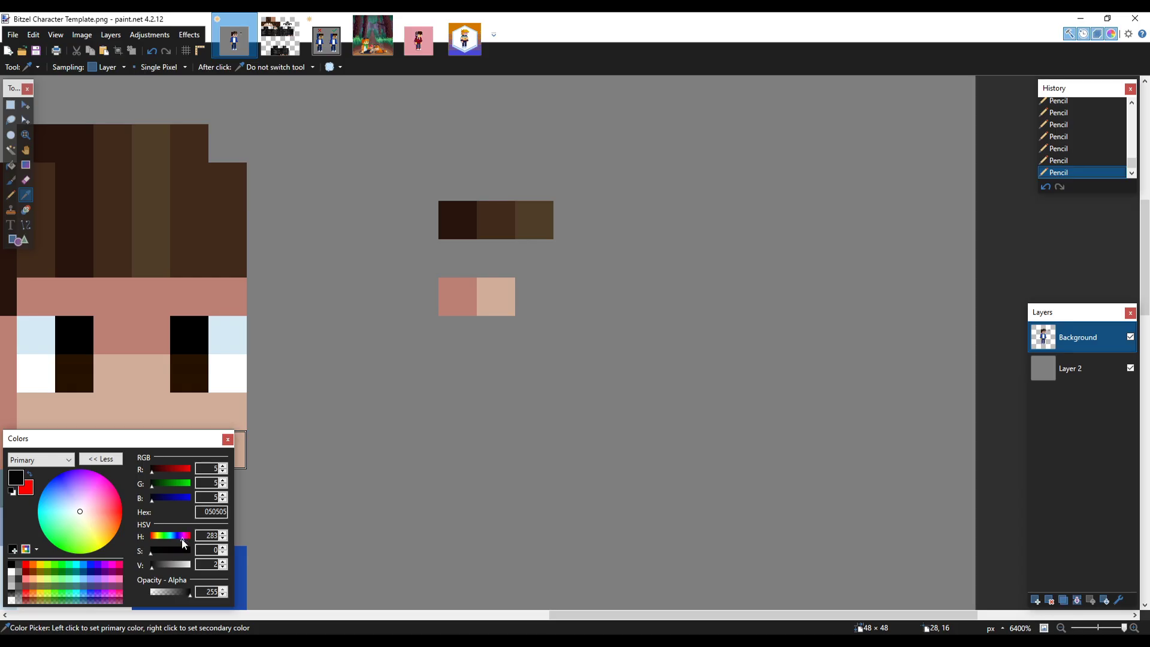
click(182, 537)
mouse_move(157, 549)
mouse_down()
mouse_move(180, 549)
mouse_move(154, 568)
mouse_up()
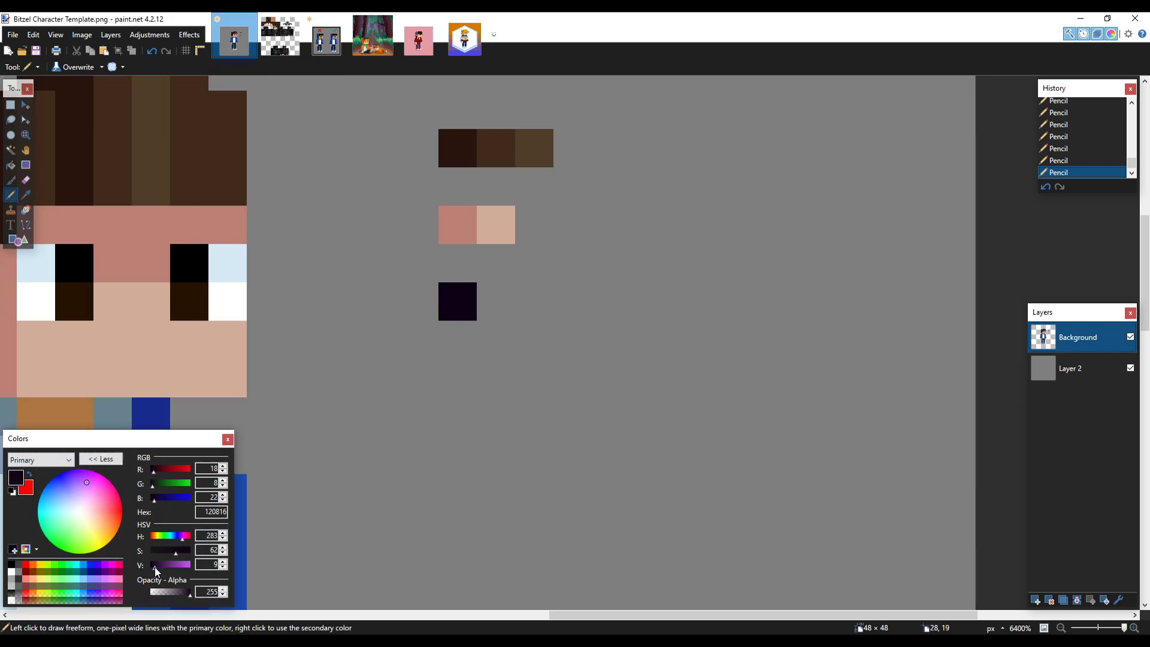
- Pencil two progressively lighter shades beside the near-black swatch, the lightest with hue 248, saturation 29 and value 24
scroll(496, 360, up, 1)
click(496, 373)
click(171, 550)
click(496, 375)
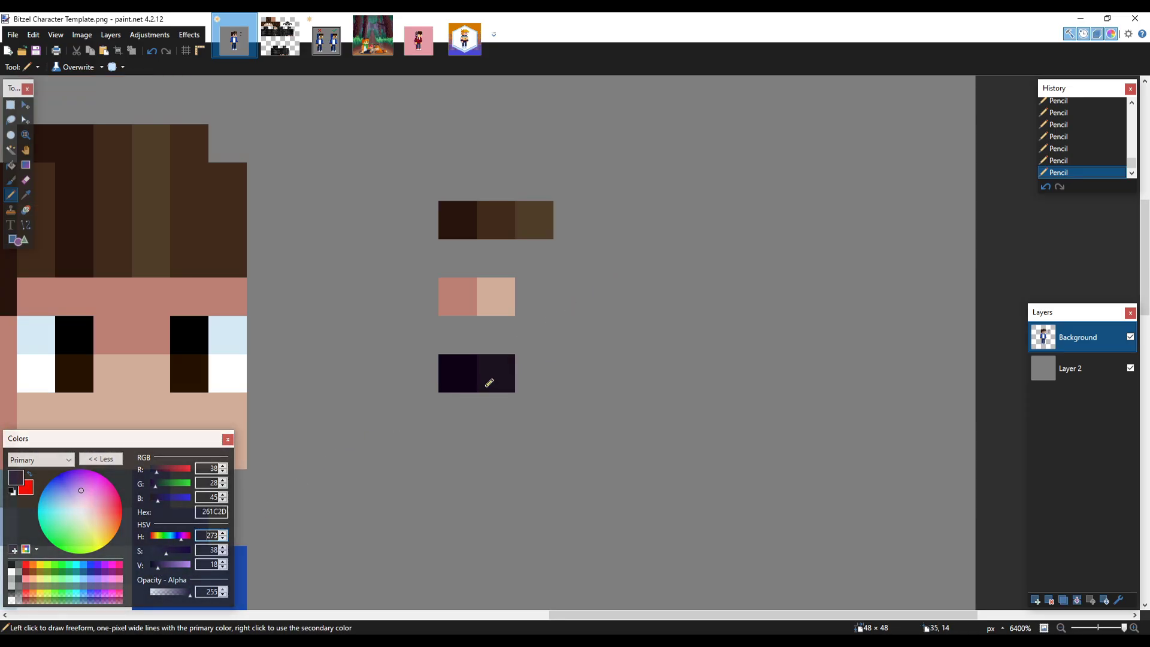
click(491, 381)
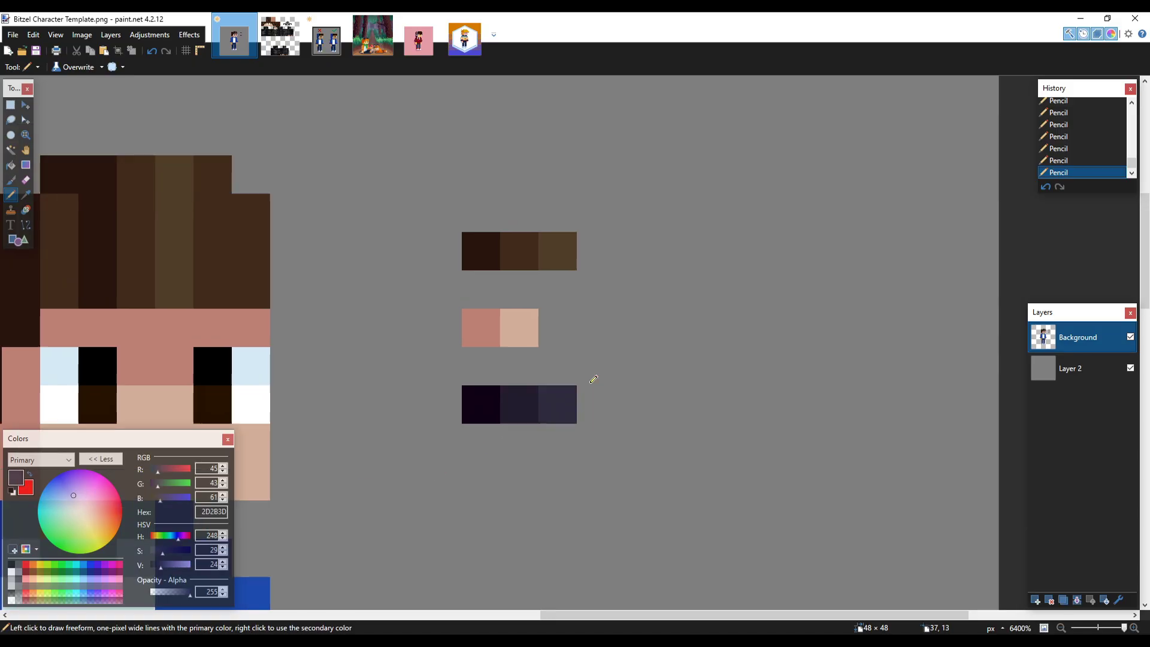
- Paint sunglasses over the eyes and side of the head with the three new dark shades
scroll(591, 380, down, 3)
scroll(547, 431, up, 2)
key(s)
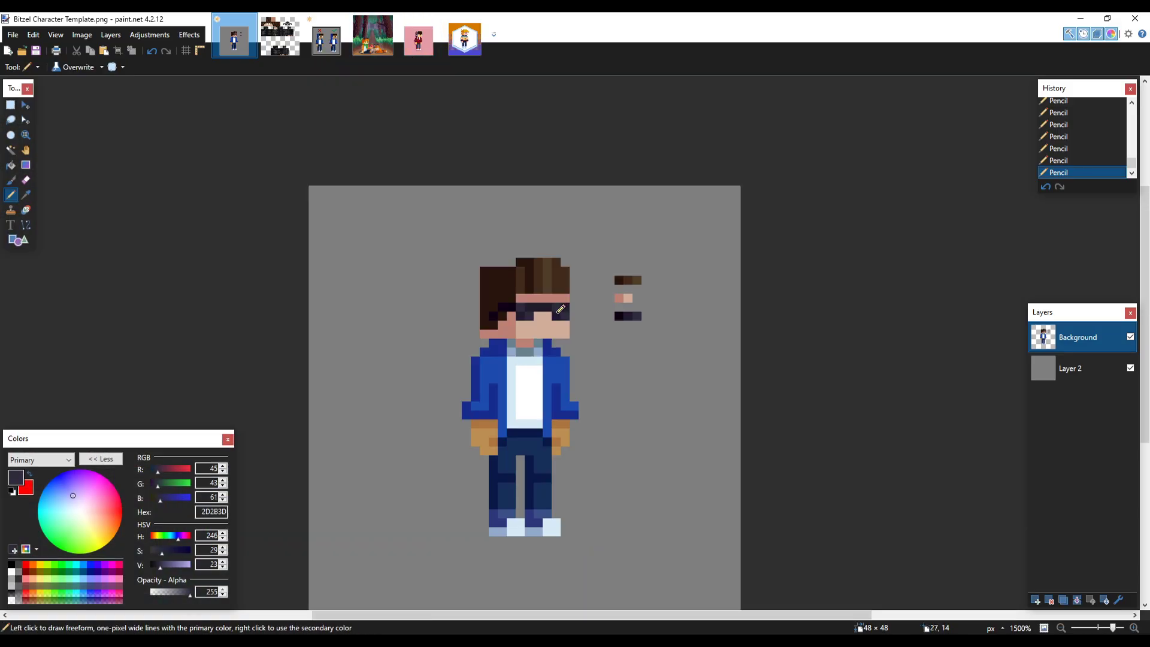
- Pencil the shadow areas of the jacket's collar, sleeves and cuffs with the near-black shade 100016
scroll(558, 303, up, 4)
key(k)
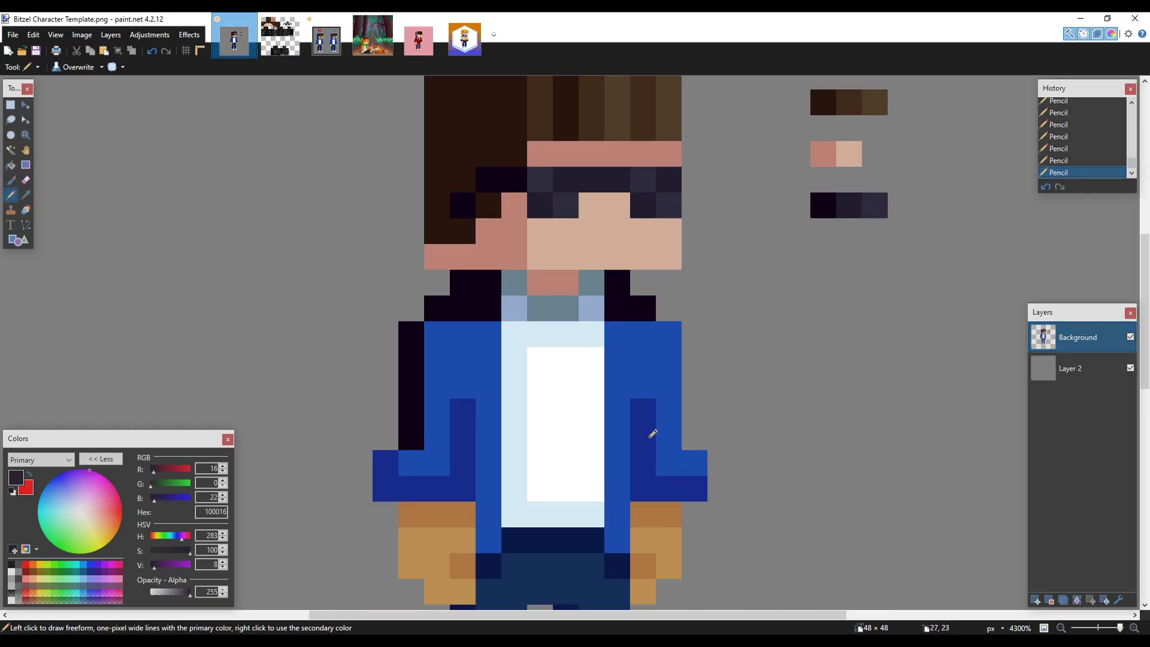
mouse_move(653, 433)
mouse_down()
mouse_move(647, 478)
mouse_move(700, 484)
mouse_up()
mouse_move(387, 473)
mouse_down()
mouse_move(465, 478)
mouse_move(470, 420)
mouse_up()
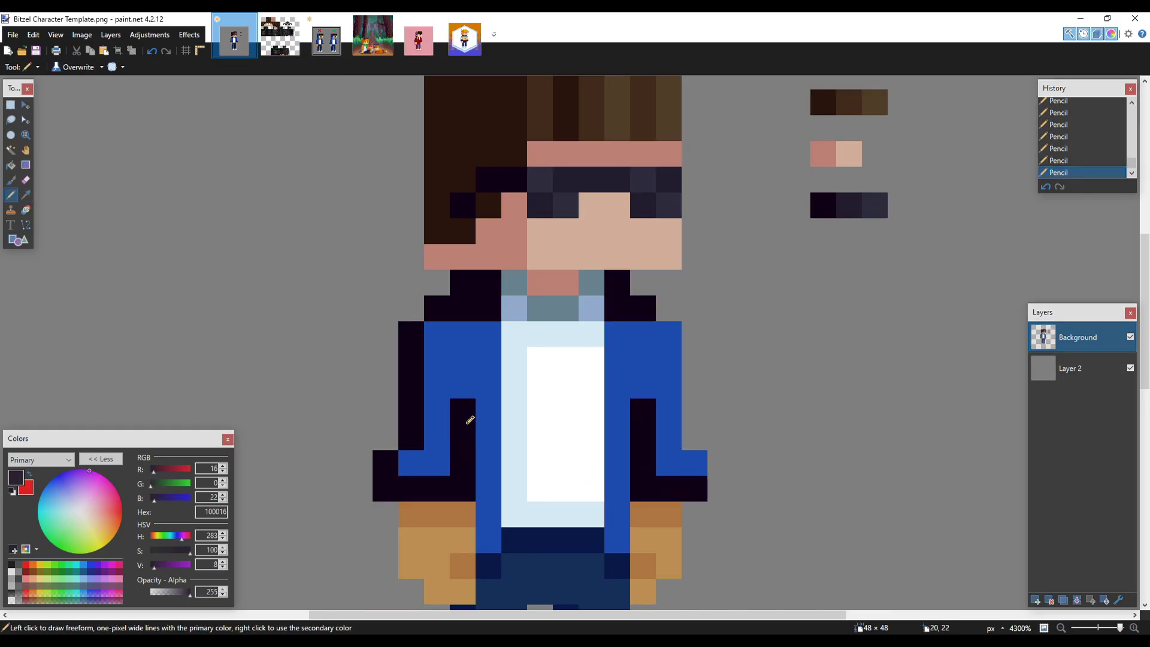
- Sample the second dark swatch, 211C2D, and pencil it over the jacket's remaining blue areas
key(k)
click(848, 205)
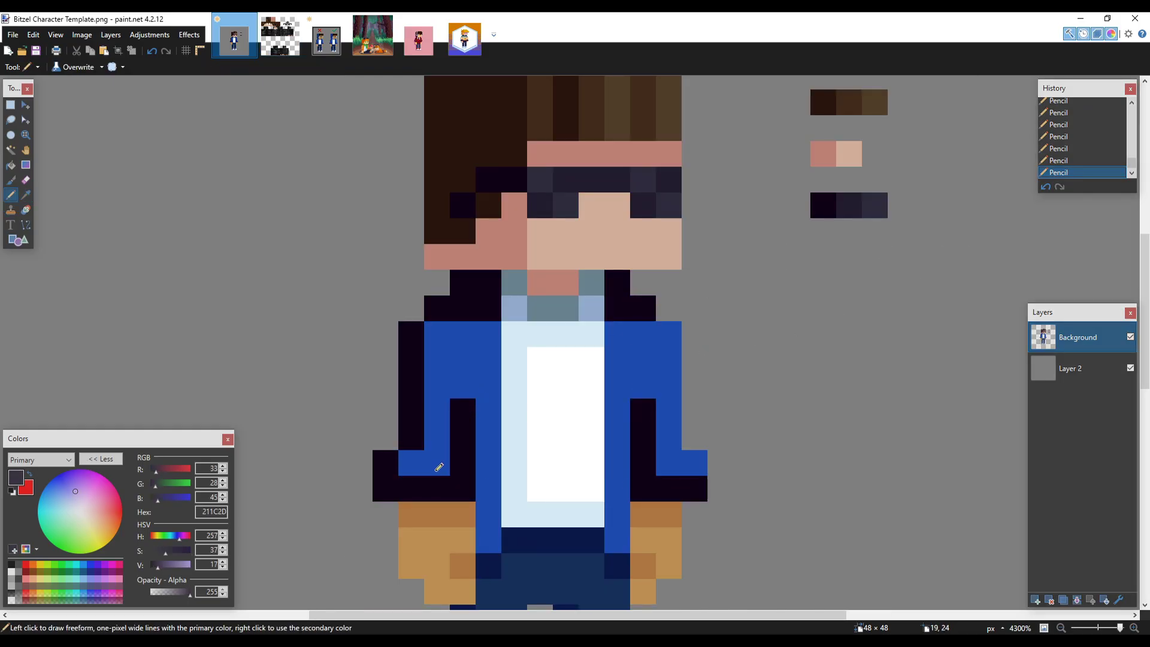
mouse_move(417, 466)
mouse_down()
mouse_move(460, 341)
mouse_move(445, 365)
mouse_move(482, 363)
mouse_move(476, 356)
mouse_move(488, 533)
mouse_up()
key(k)
scroll(488, 533, down, 5)
scroll(544, 290, up, 4)
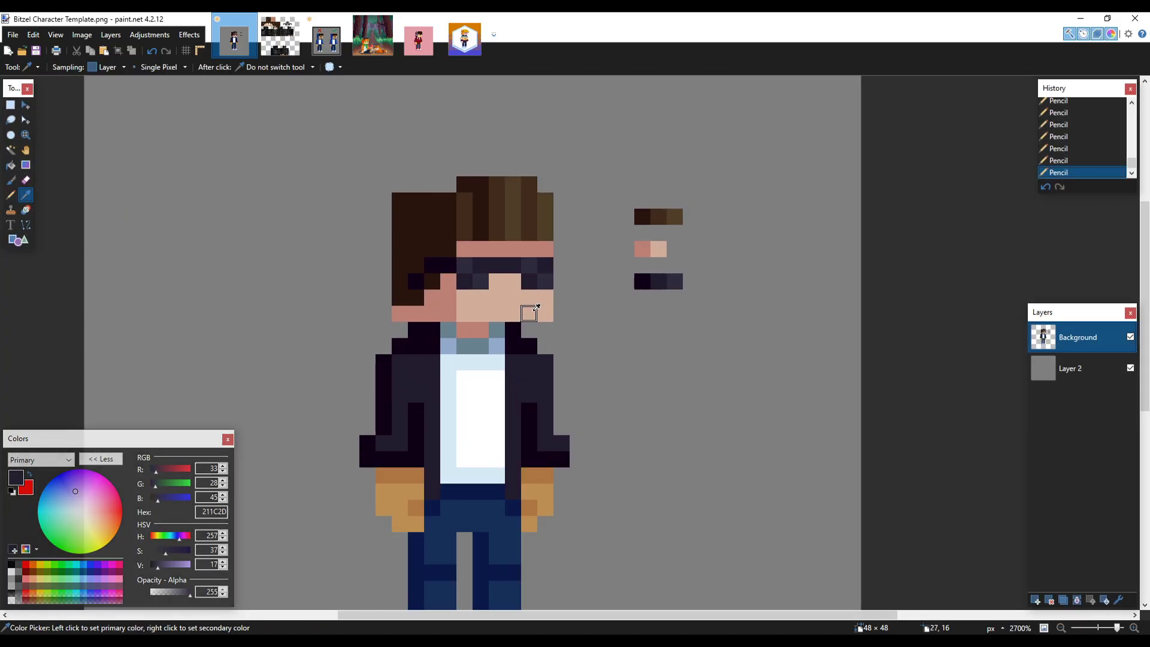
- Select and erase the cuff pixels that protrude from the outer side of each sleeve
scroll(544, 290, down, 3)
scroll(572, 390, up, 3)
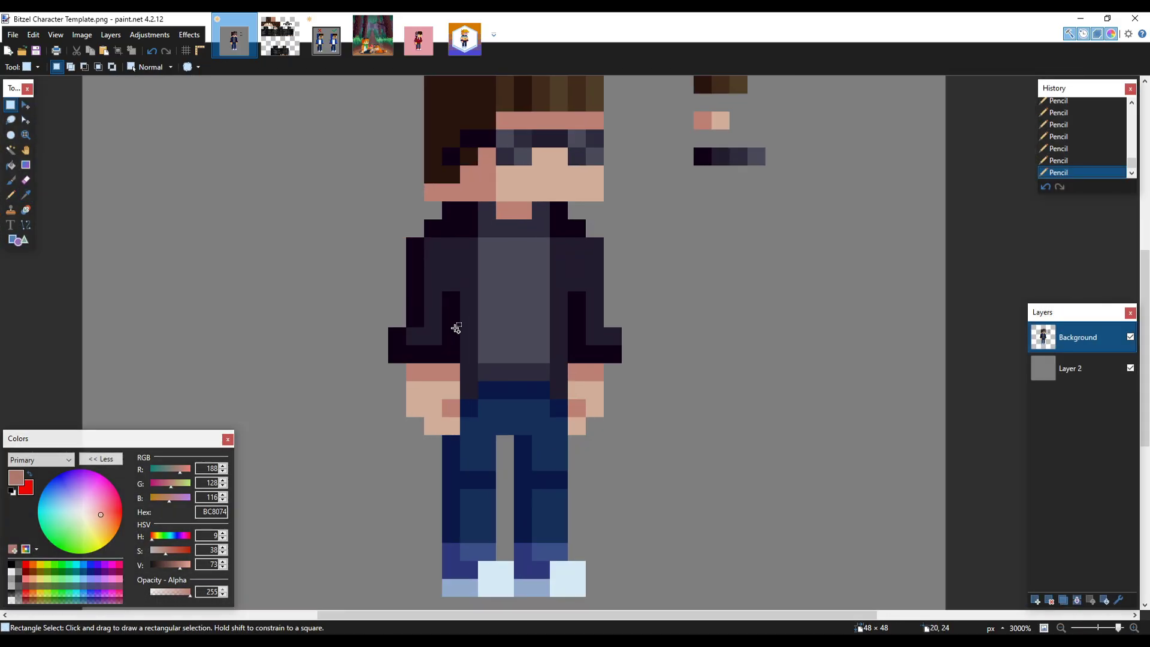
drag(374, 377, 404, 314)
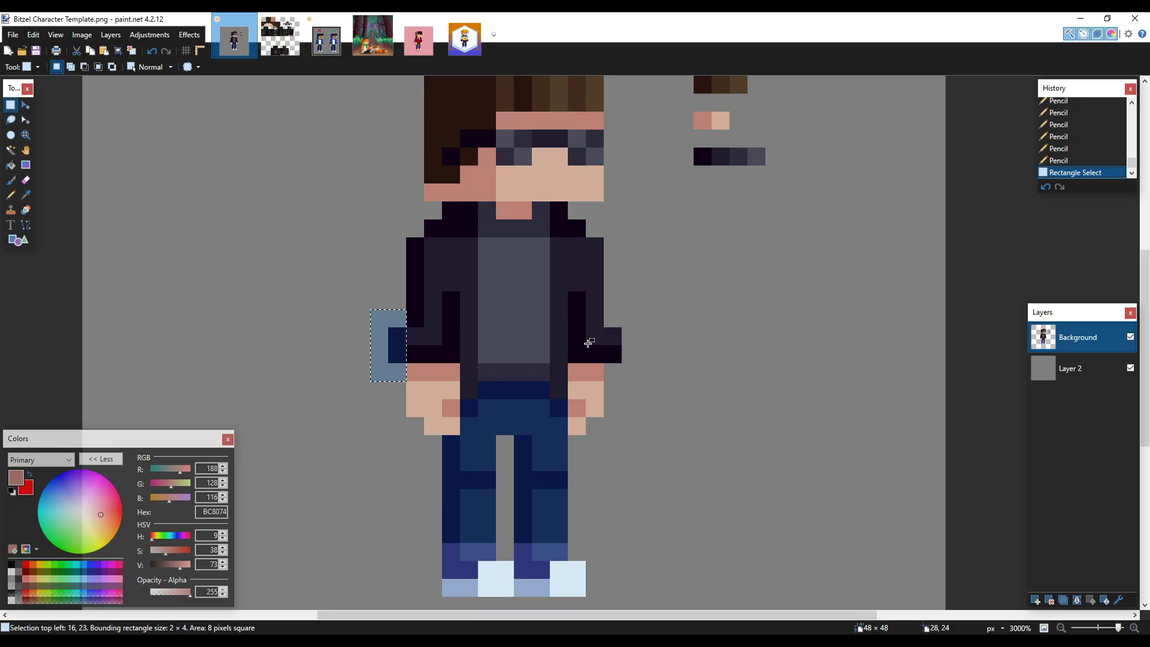
key(Delete)
mouse_move(692, 397)
mouse_down()
mouse_move(623, 313)
mouse_move(605, 313)
mouse_up()
key(Delete)
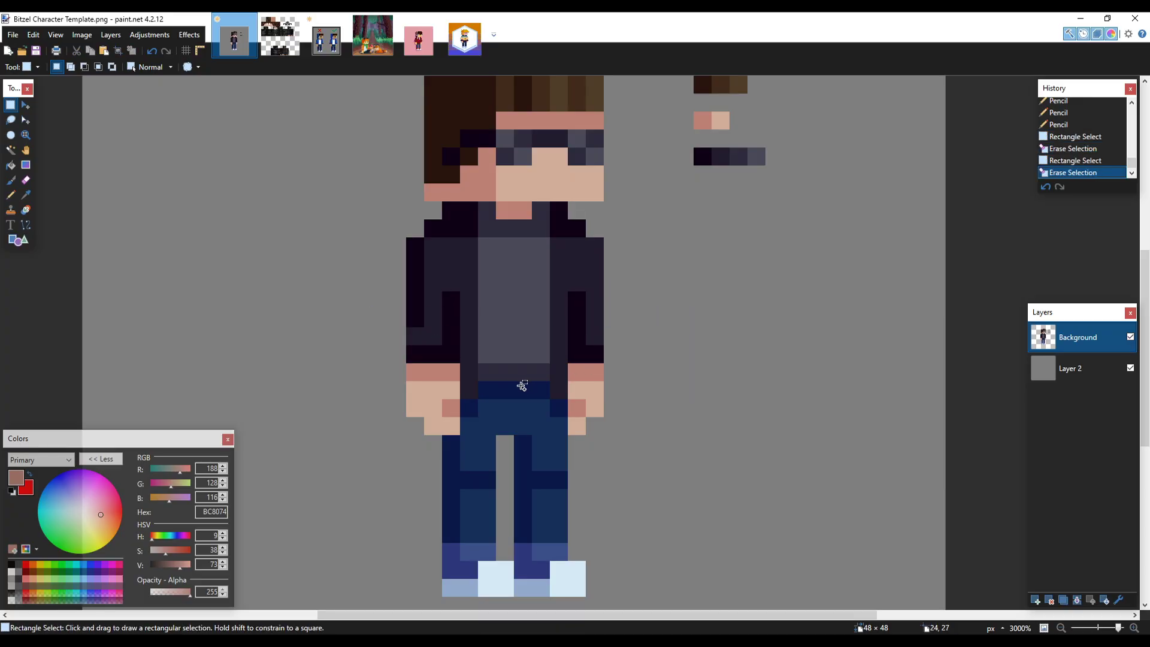
- Sample the jacket shade 211C2D and rework the sleeve end with single pencilled pixels, undoing a misplaced one
scroll(521, 385, up, 4)
key(k)
click(382, 337)
key(p)
click(356, 312)
scroll(525, 337, down, 2)
scroll(526, 334, down, 5)
scroll(523, 303, up, 7)
click(335, 399)
key(ctrl+z)
click(341, 430)
- Examine the ragged sleeve ends in the skin texture and return to the character template
key(ctrl+Tab)
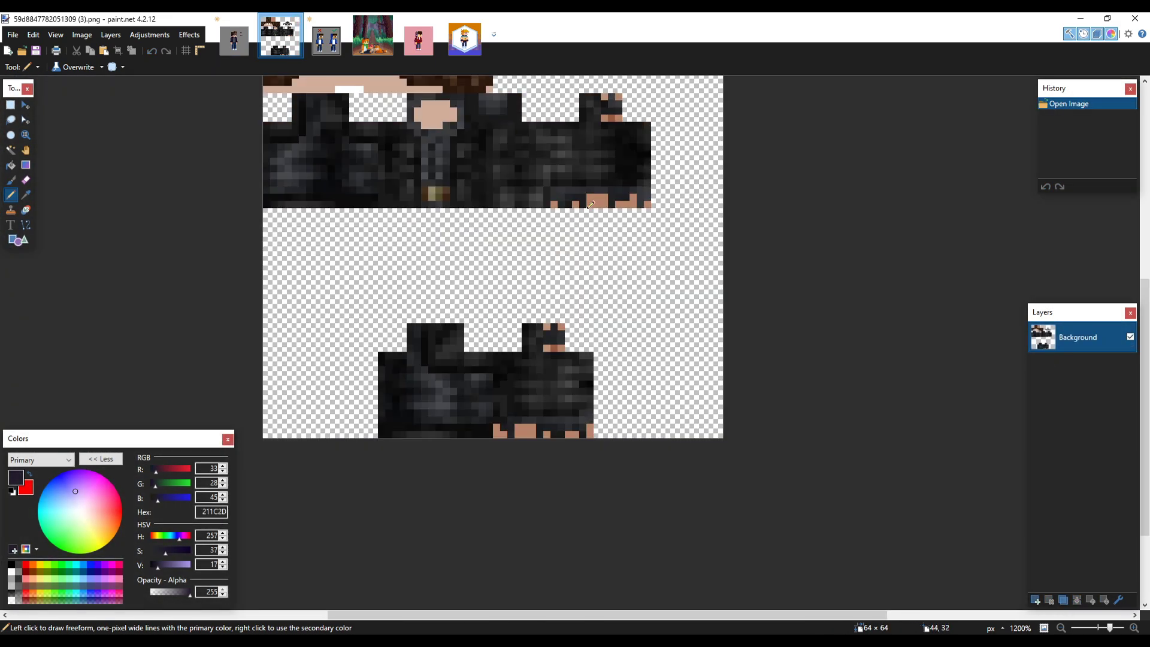
scroll(599, 192, up, 5)
key(k)
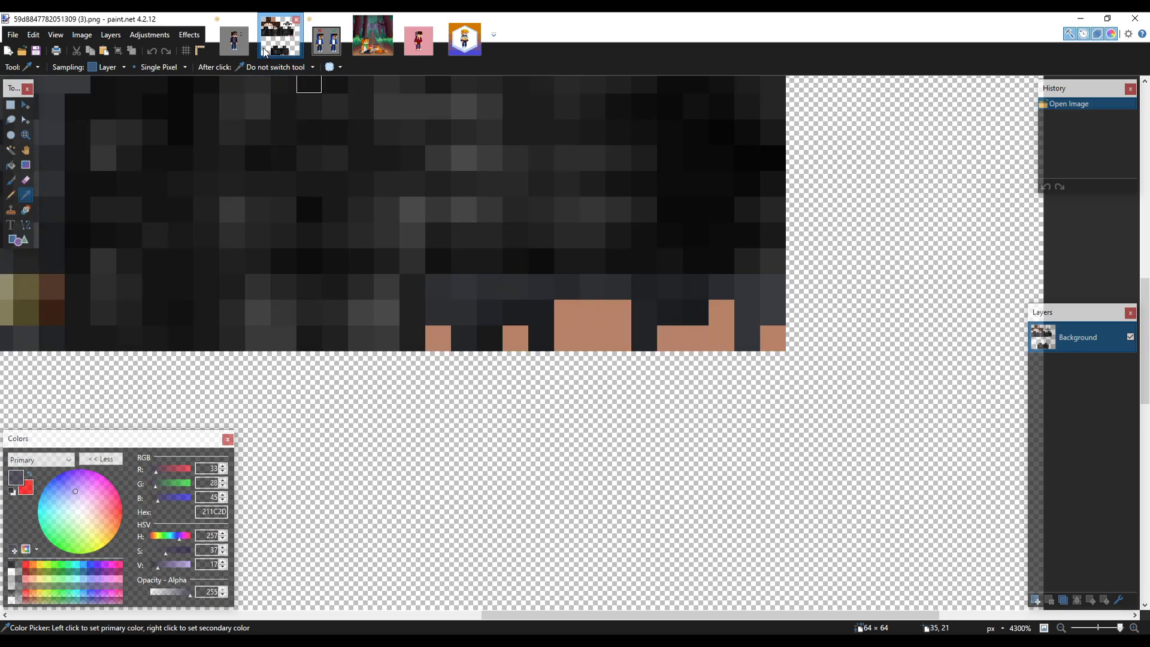
click(240, 47)
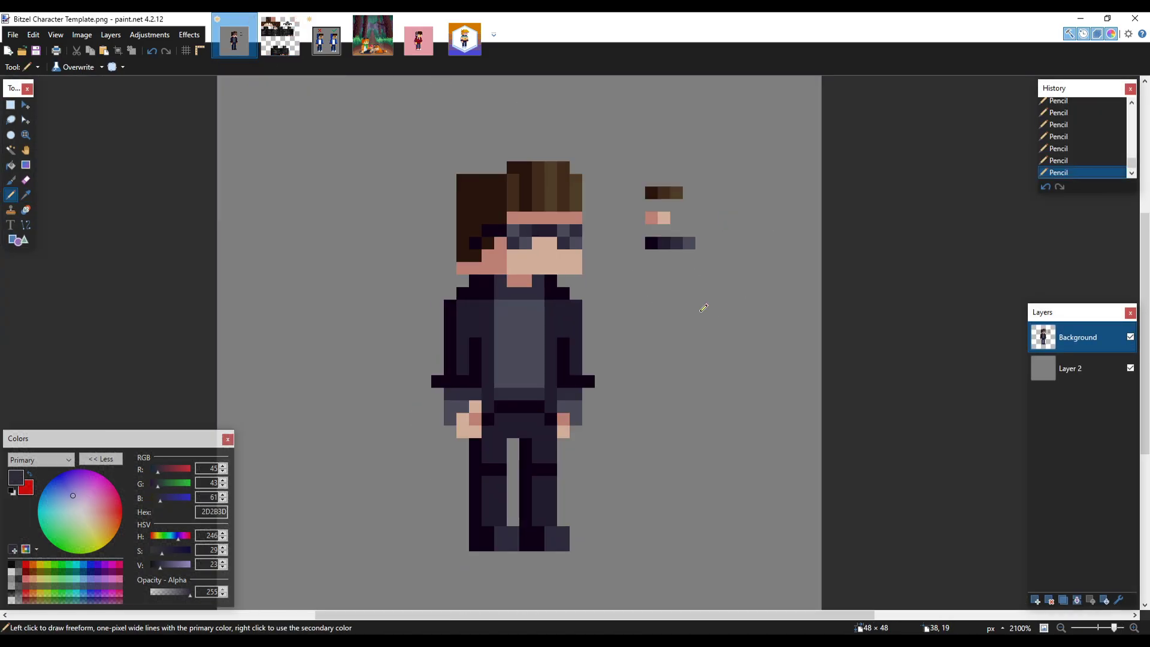
- Undo the last pencil stroke on the character template
key(k)
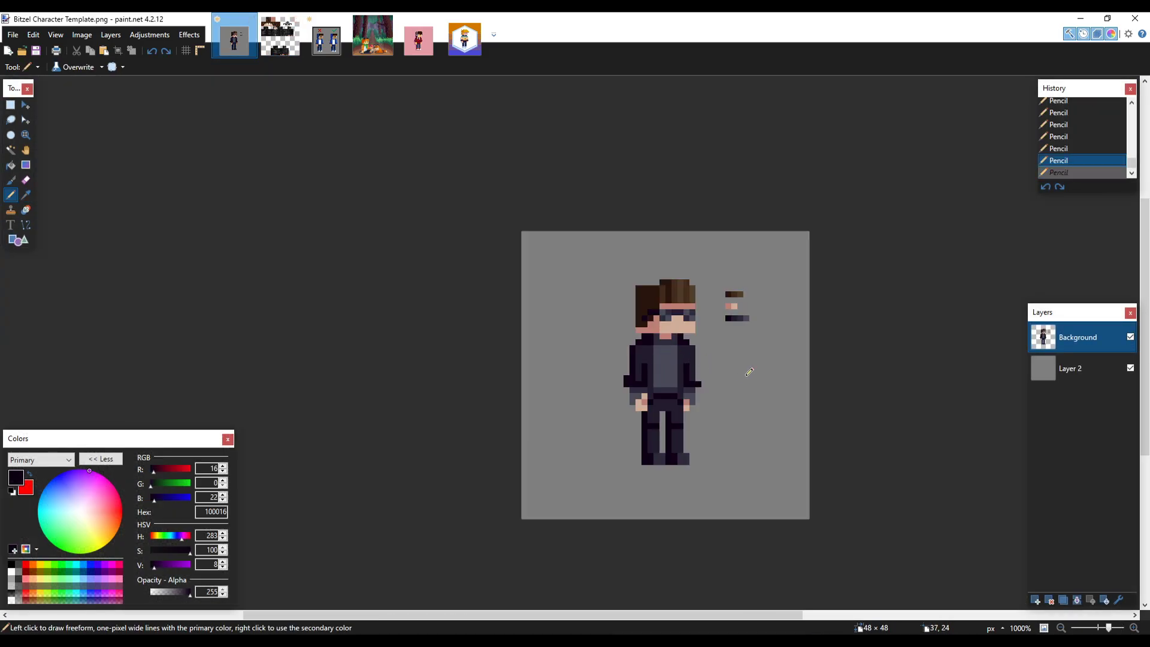
key(ctrl+z)
scroll(741, 367, up, 5)
scroll(732, 360, up, 2)
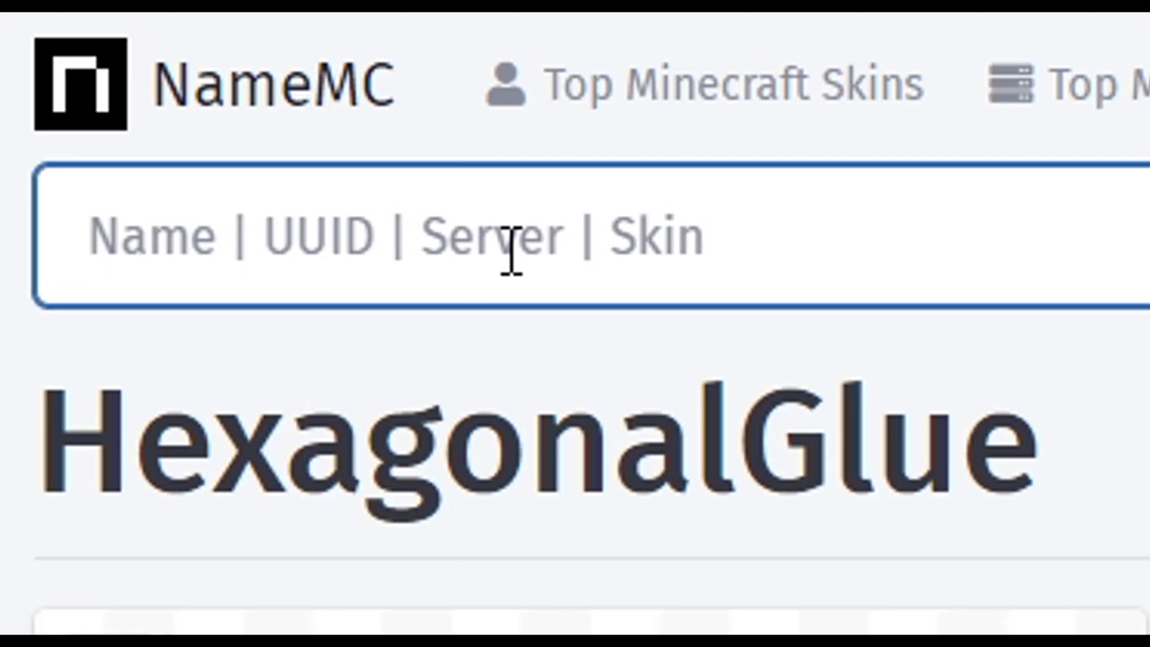
- Search NameMC for the player's username
text(Drillusion)
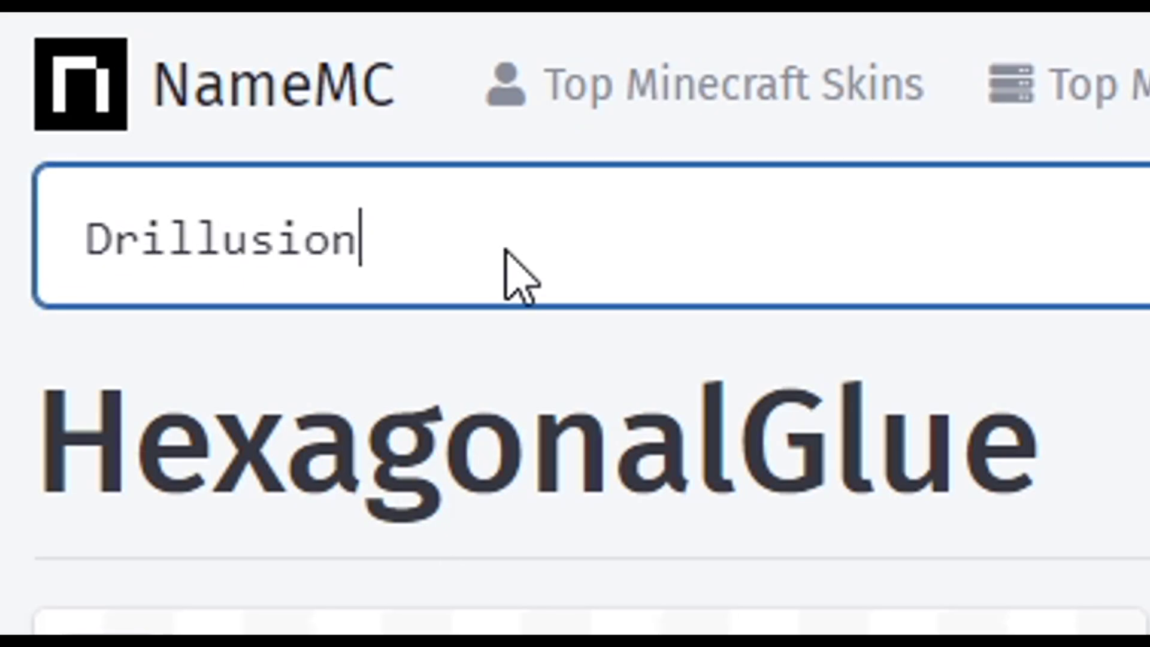
key(Return)
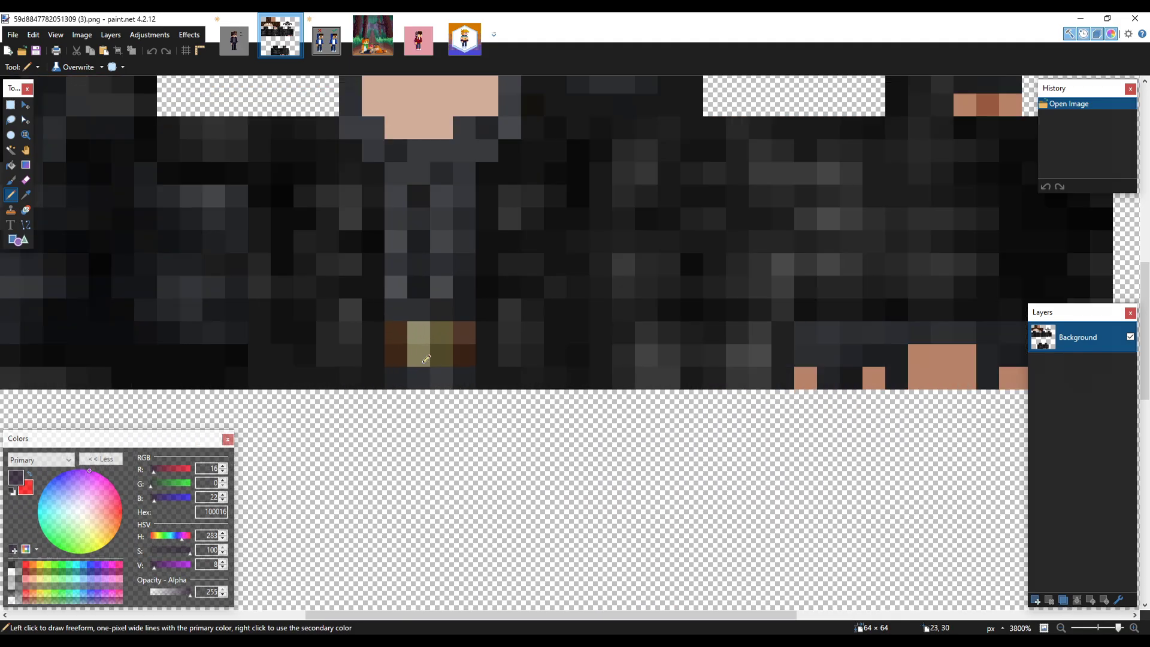
- Check the belt in the skin texture, return to the character template and sample the mid-brown hair shade 422B1C
scroll(430, 349, up, 3)
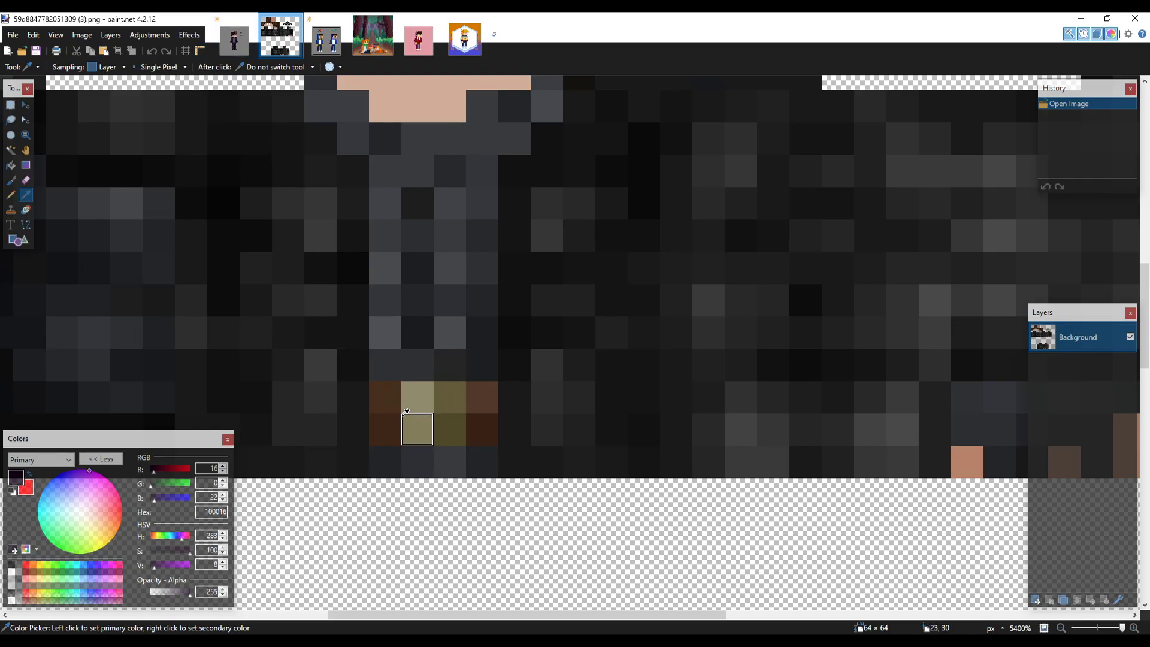
click(234, 41)
click(562, 211)
key(p)
- Pencil a brown belt with a gold buckle across the character's waist
scroll(593, 383, up, 1)
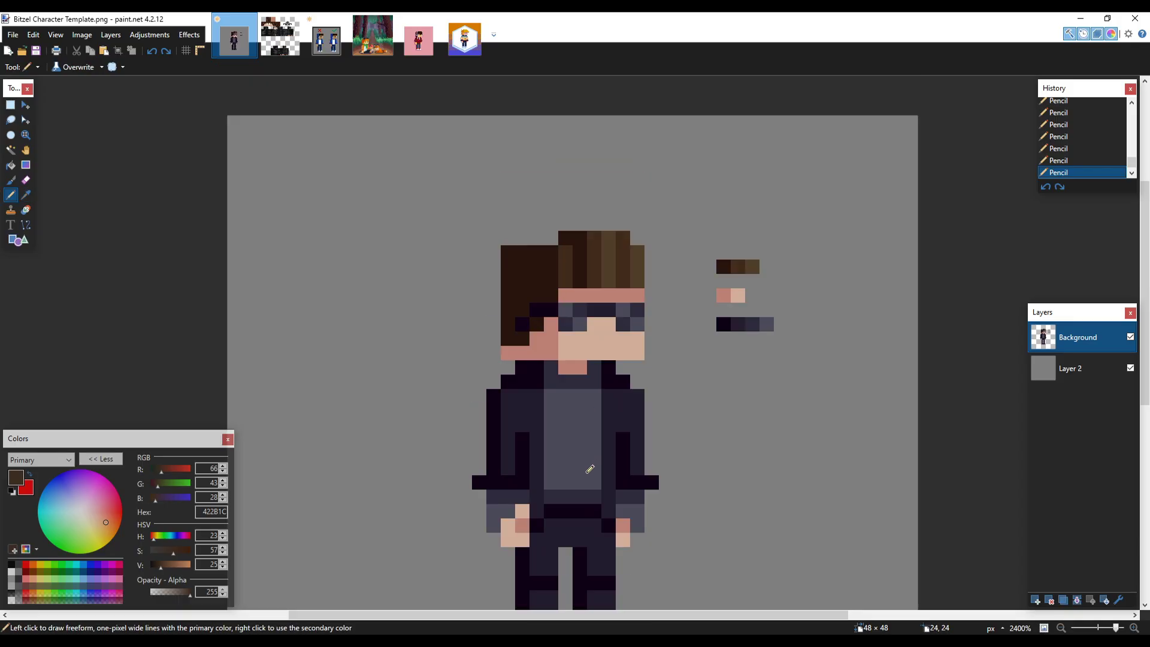
scroll(572, 486, up, 4)
scroll(529, 498, down, 2)
key(k)
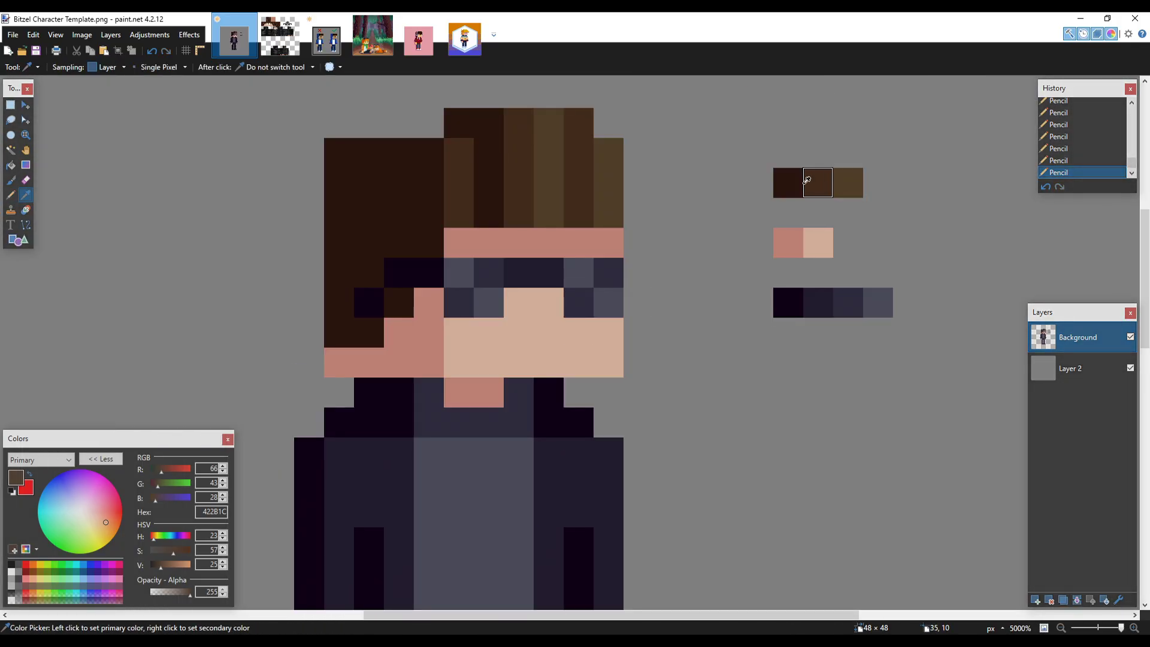
scroll(572, 264, down, 3)
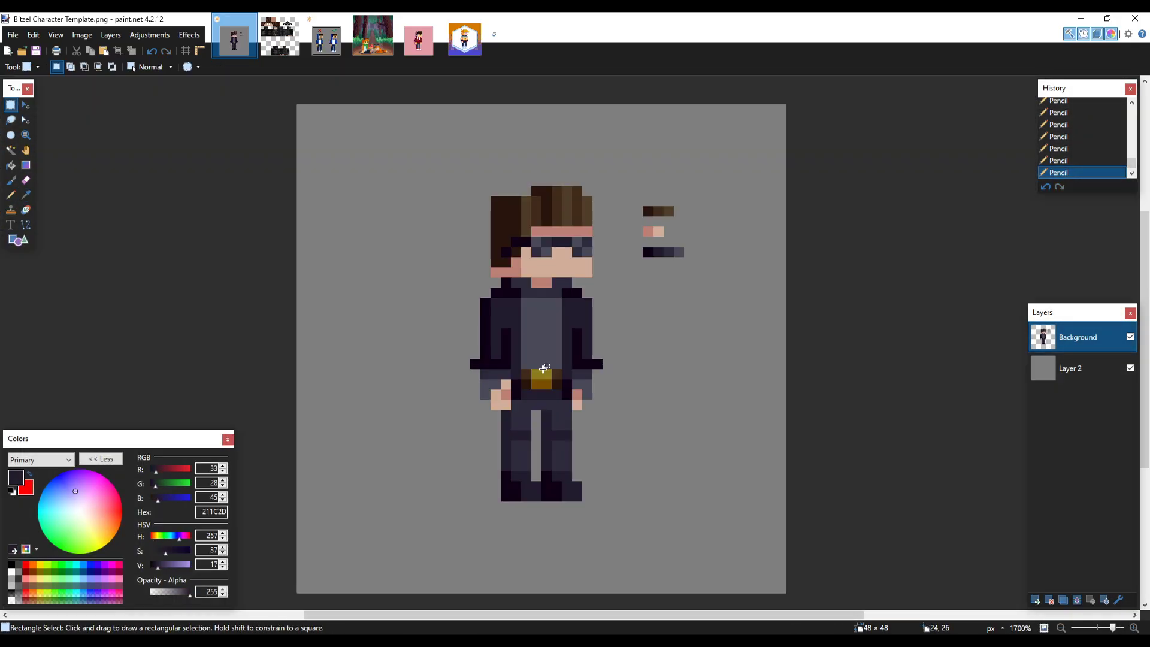